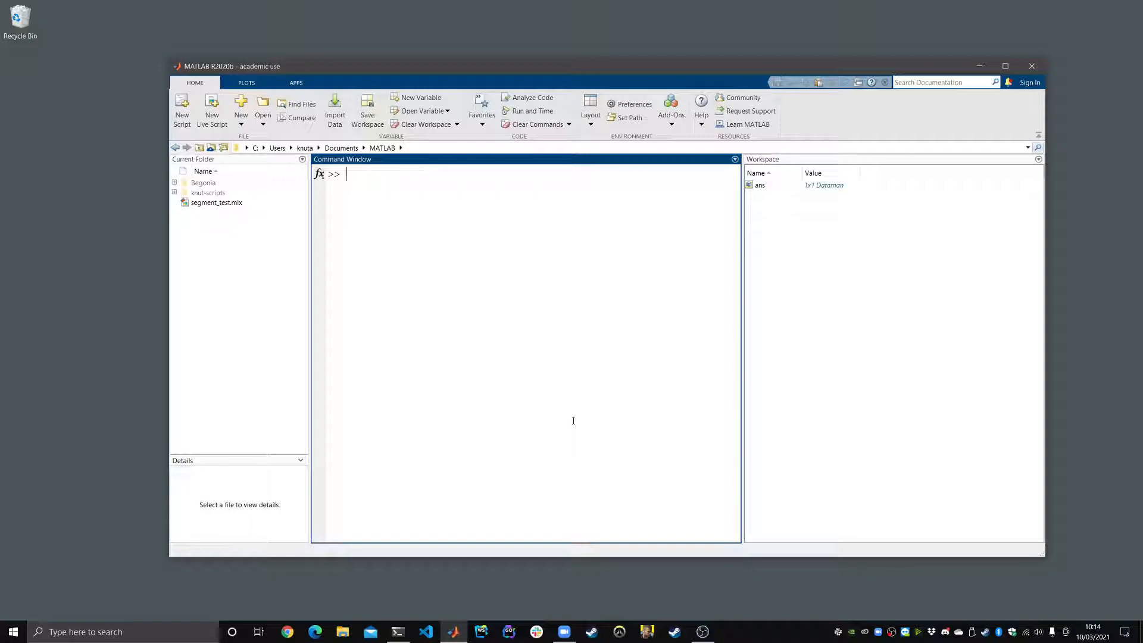
Step: Run dataman.start() in the Command Window, using tab completion, to launch the Begonia Data Manager
{"action": "type", "text": "data"}
{"action": "key", "text": "Tab"}
{"action": "type", "text": "st"}
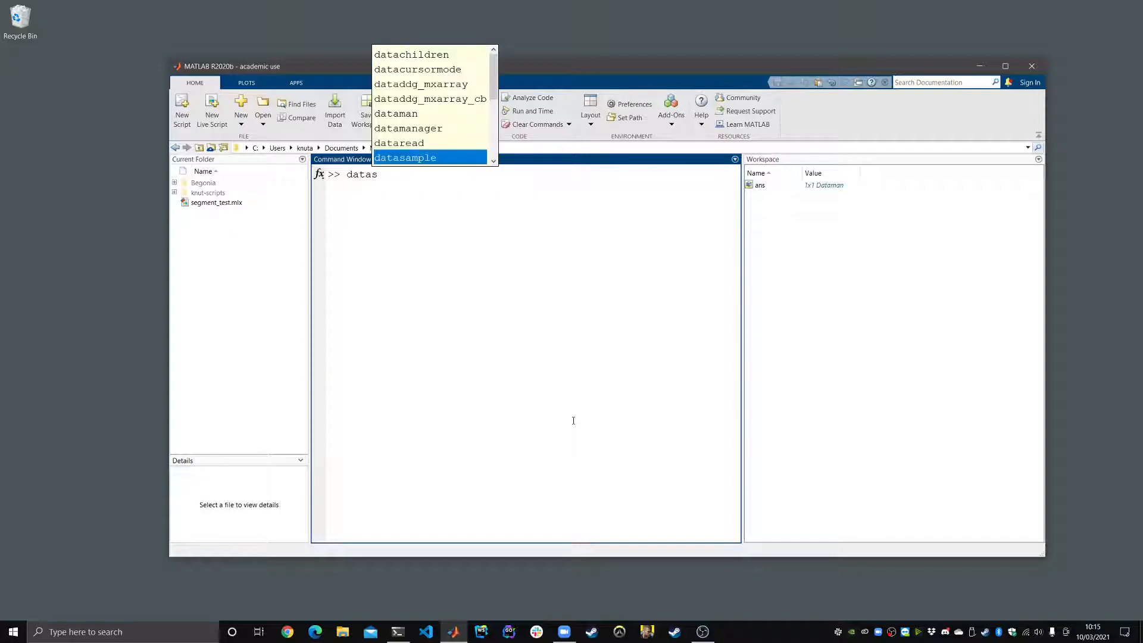
{"action": "key", "text": "BackSpace"}
{"action": "key", "text": "BackSpace"}
{"action": "type", "text": "man"}
{"action": "key", "text": "Tab"}
{"action": "type", "text": "."}
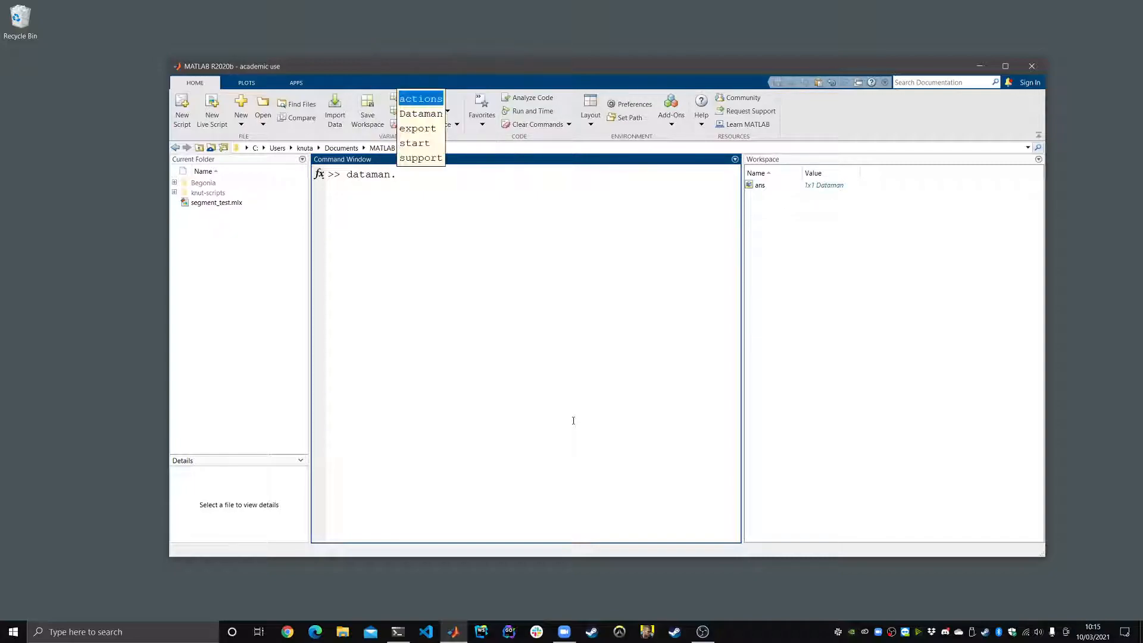
{"action": "type", "text": "start()"}
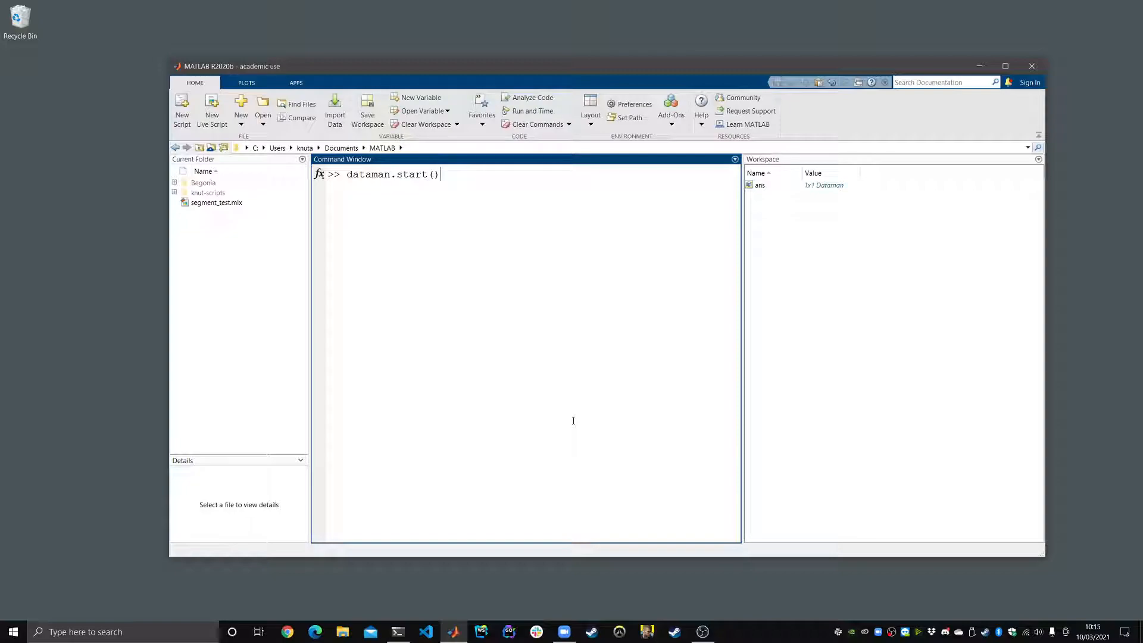
{"action": "key", "text": "Return"}
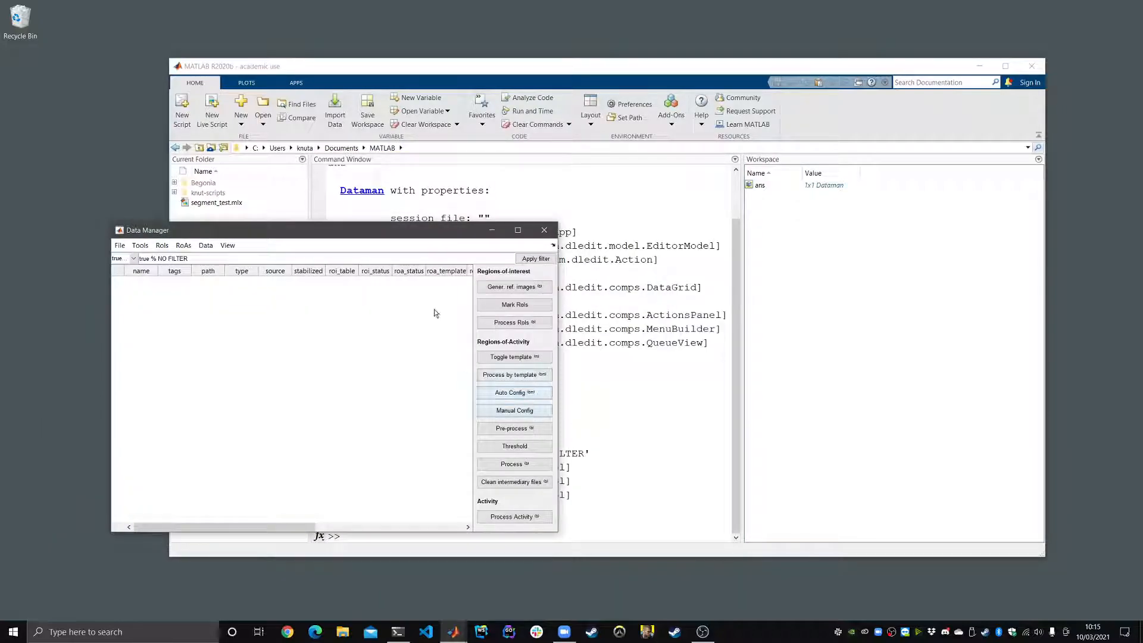
Step: Minimize the main MATLAB window, then move and enlarge the Data Manager window to show more columns
{"action": "left_click", "coordinate": [979, 66]}
{"action": "left_click_drag", "start_coordinate": [390, 235], "coordinate": [594, 53]}
{"action": "left_click_drag", "start_coordinate": [758, 351], "coordinate": [879, 503]}
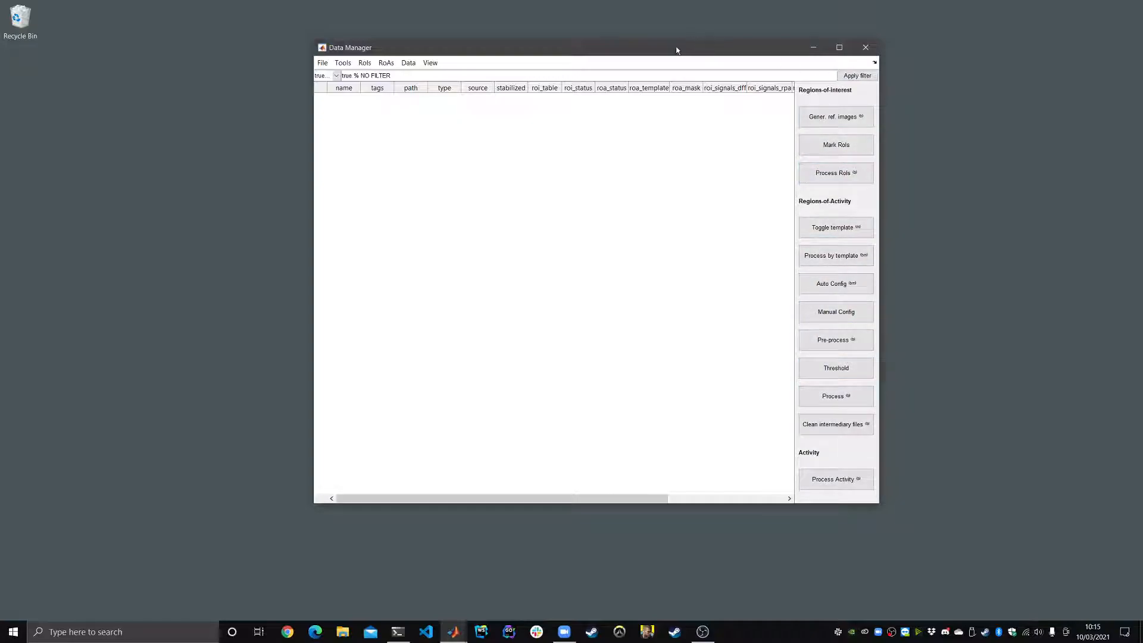
{"action": "left_click_drag", "start_coordinate": [676, 50], "coordinate": [620, 55]}
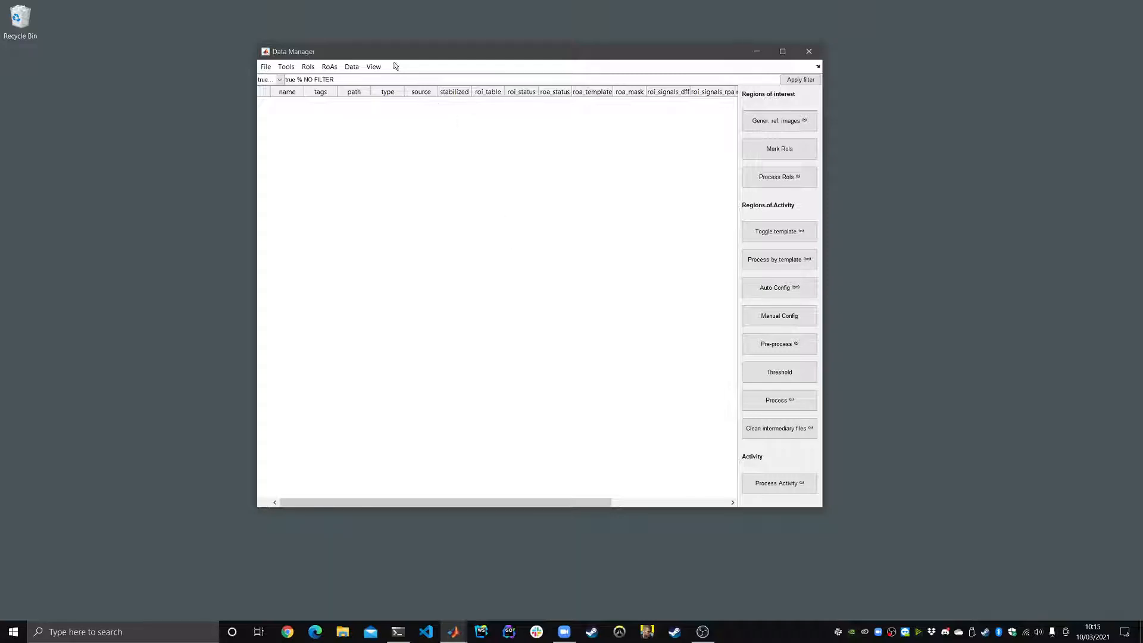
{"action": "left_click_drag", "start_coordinate": [392, 56], "coordinate": [390, 59]}
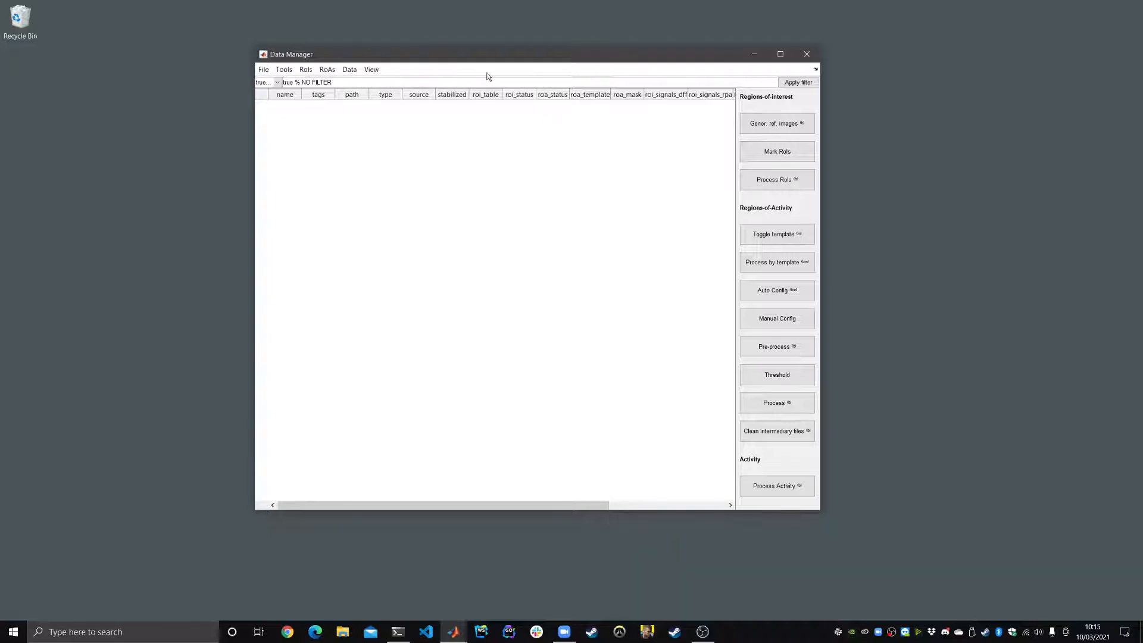
{"action": "left_click_drag", "start_coordinate": [318, 54], "coordinate": [320, 67]}
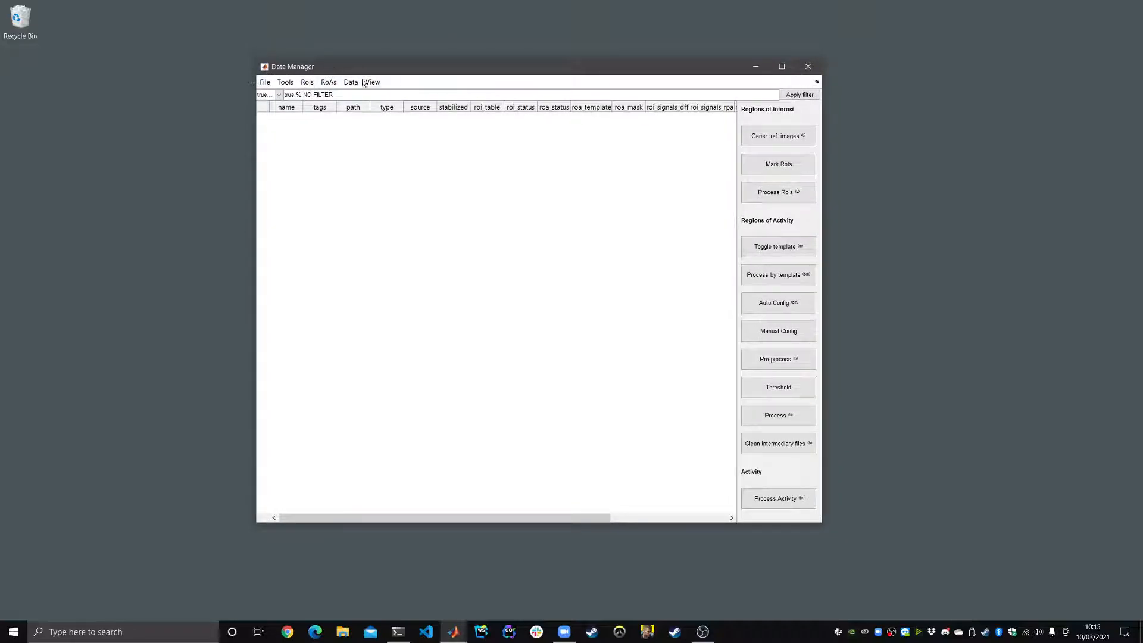
{"action": "left_click_drag", "start_coordinate": [305, 68], "coordinate": [297, 66]}
{"action": "left_click", "coordinate": [277, 81]}
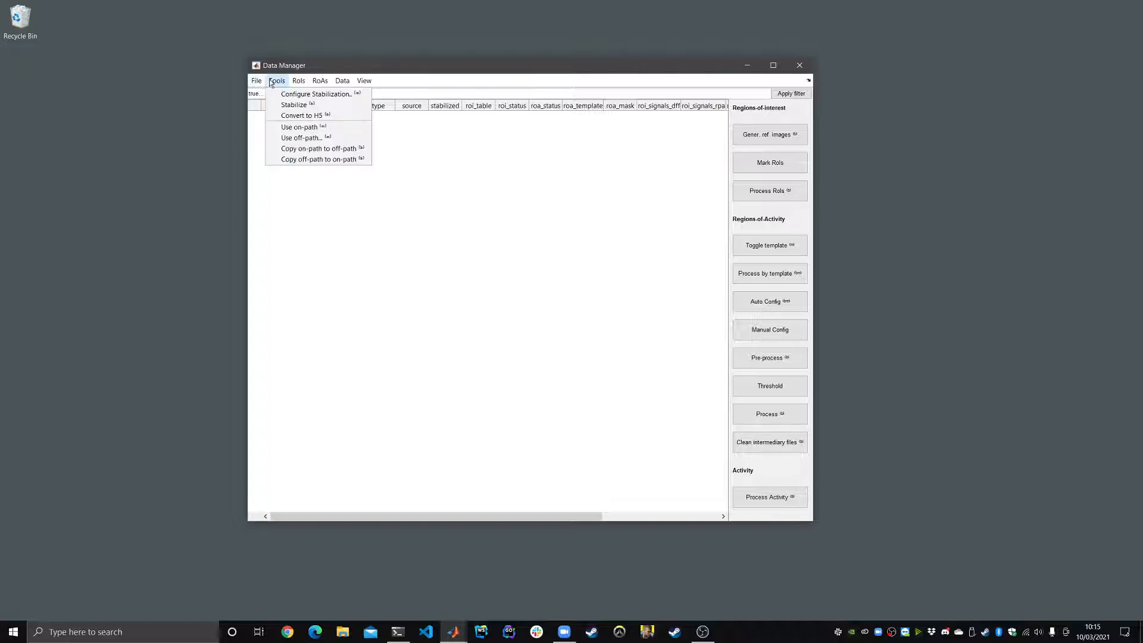
{"action": "left_click", "coordinate": [288, 81]}
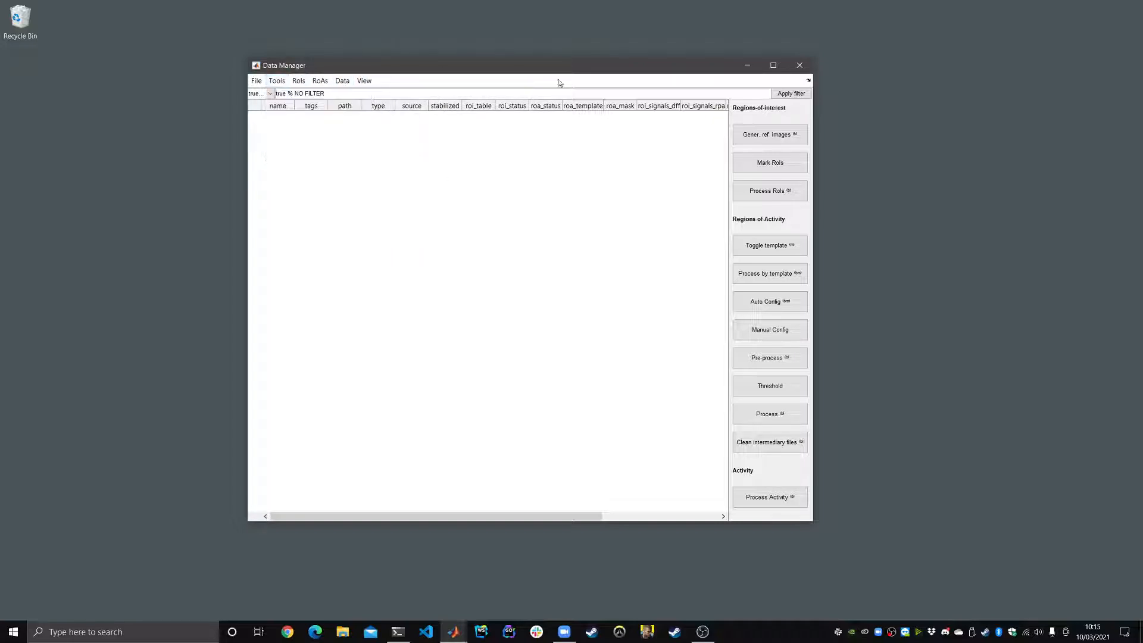
{"action": "left_click_drag", "start_coordinate": [385, 65], "coordinate": [417, 89]}
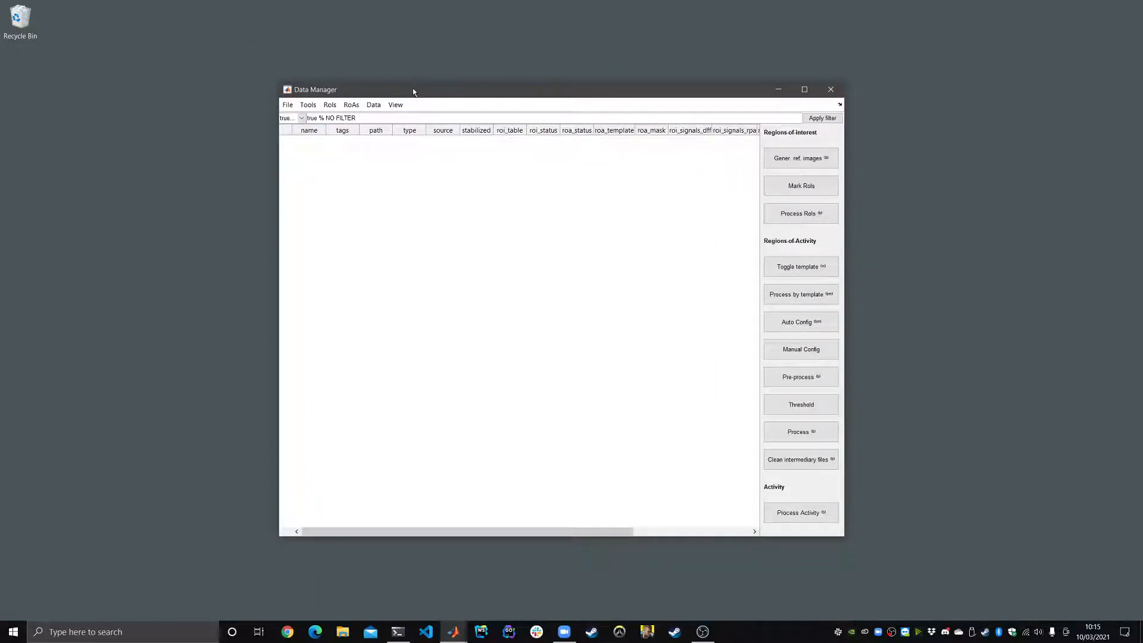
{"action": "left_click_drag", "start_coordinate": [417, 87], "coordinate": [432, 62]}
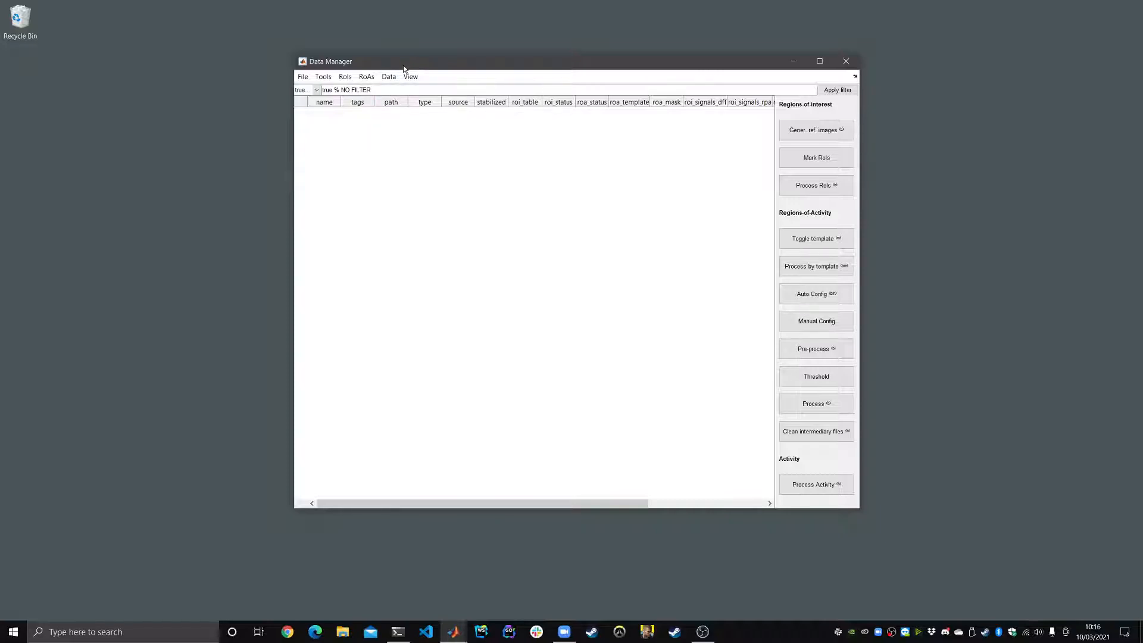
{"action": "left_click_drag", "start_coordinate": [344, 66], "coordinate": [314, 77]}
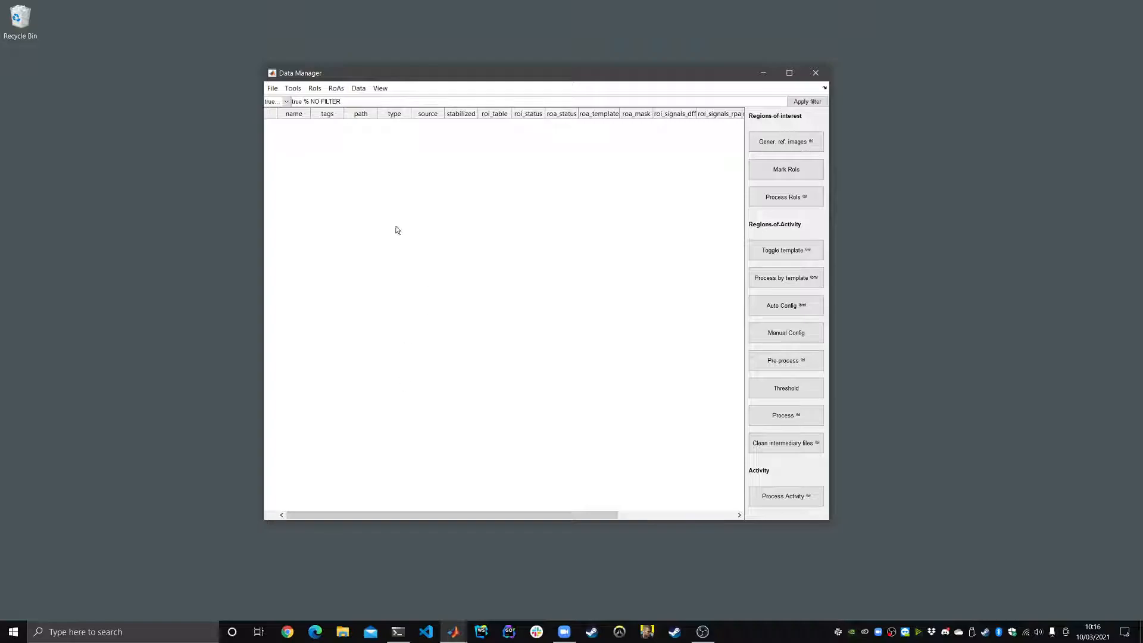
Step: Add the Begonia examples A folder from Data (D:) as a directory to the Data Manager session
{"action": "left_click", "coordinate": [272, 88]}
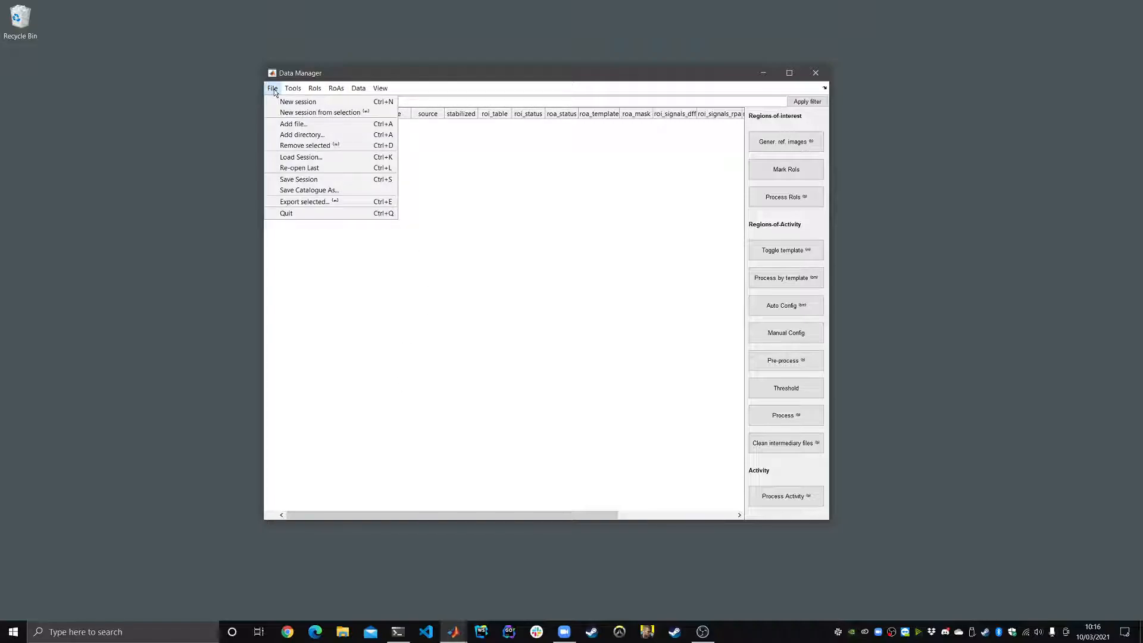
{"action": "left_click", "coordinate": [286, 136]}
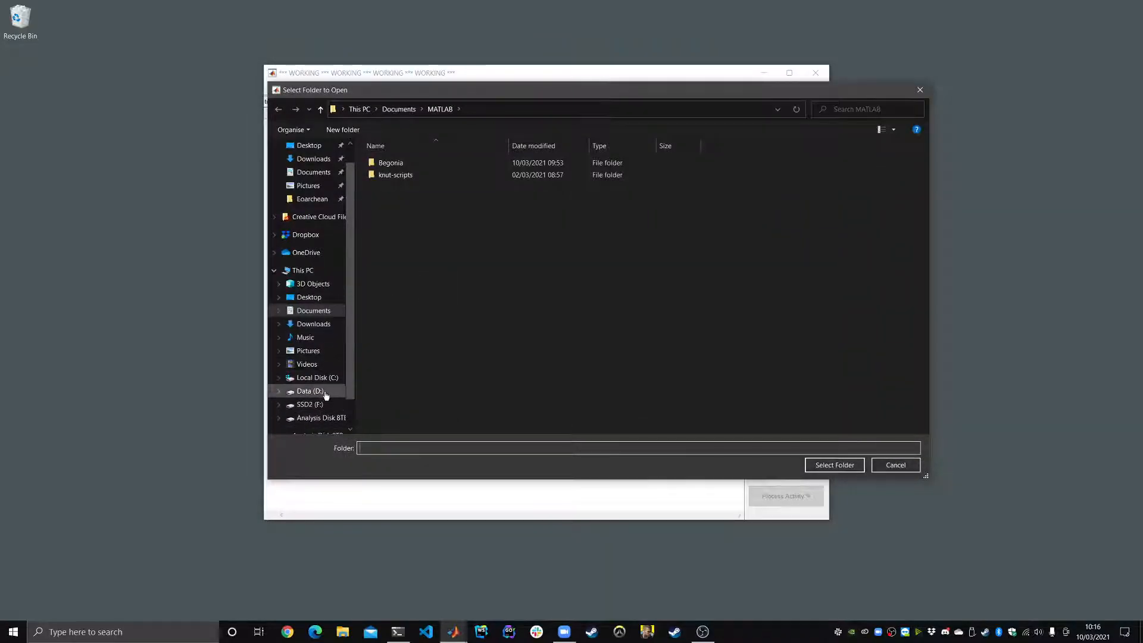
{"action": "left_click", "coordinate": [325, 392]}
{"action": "double_click", "coordinate": [428, 187]}
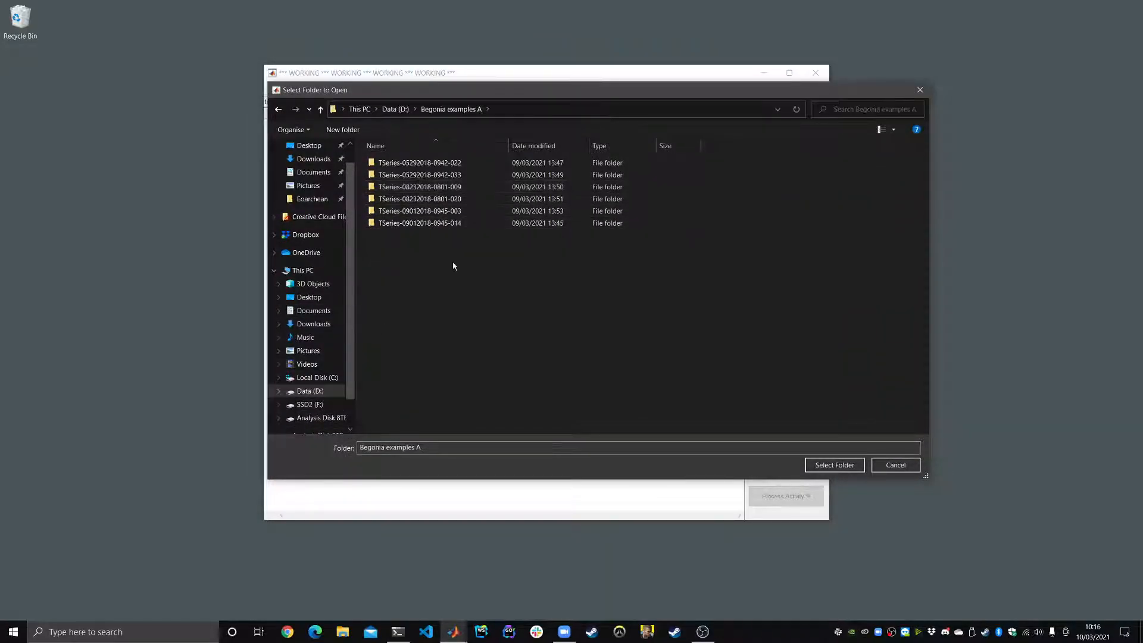
{"action": "left_click", "coordinate": [410, 166]}
{"action": "left_click", "coordinate": [421, 224]}
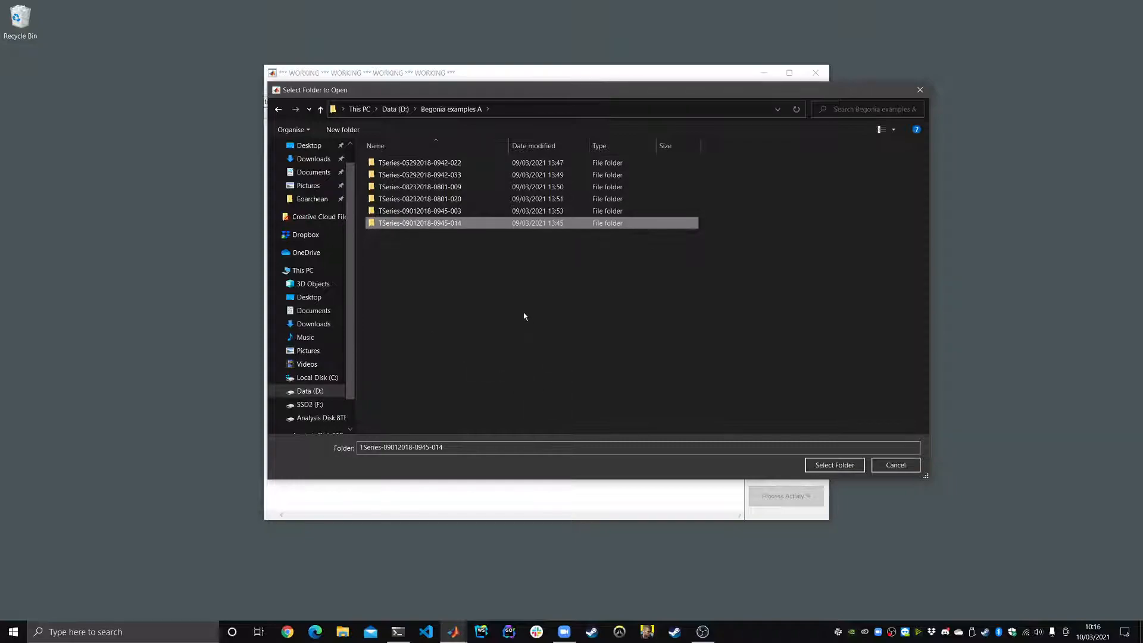
{"action": "left_click", "coordinate": [442, 110]}
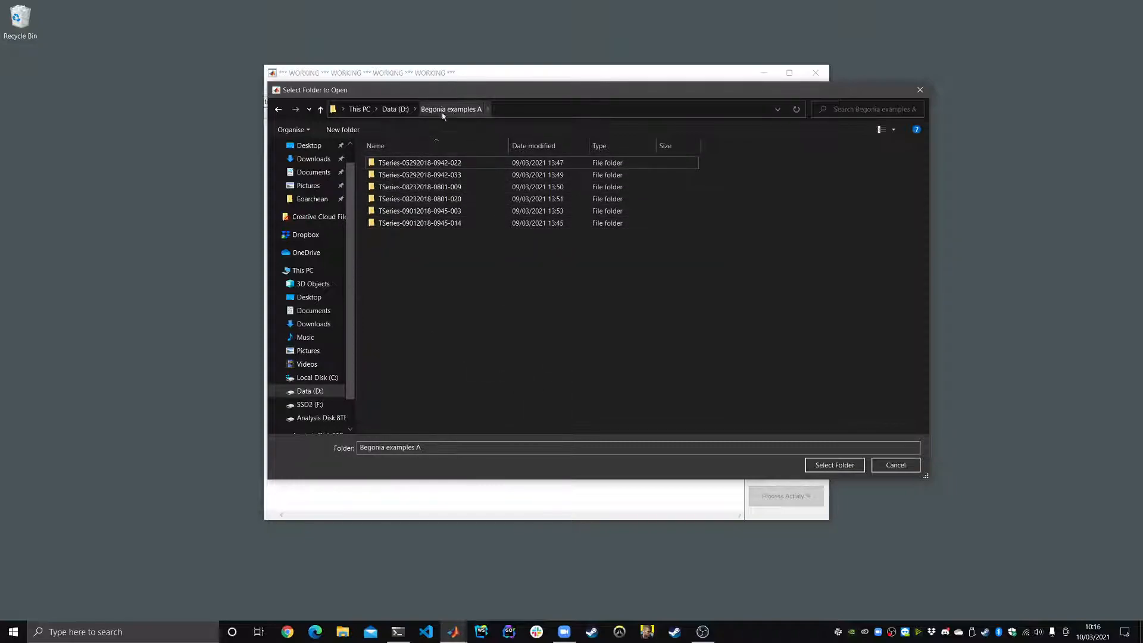
{"action": "left_click", "coordinate": [431, 175]}
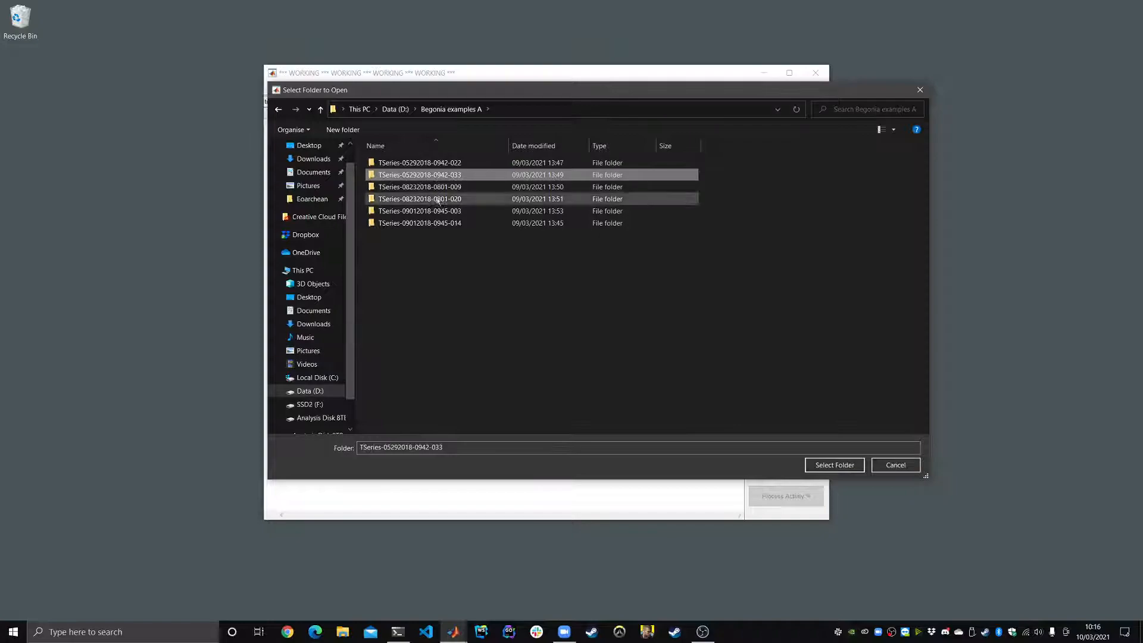
{"action": "left_click", "coordinate": [444, 162]}
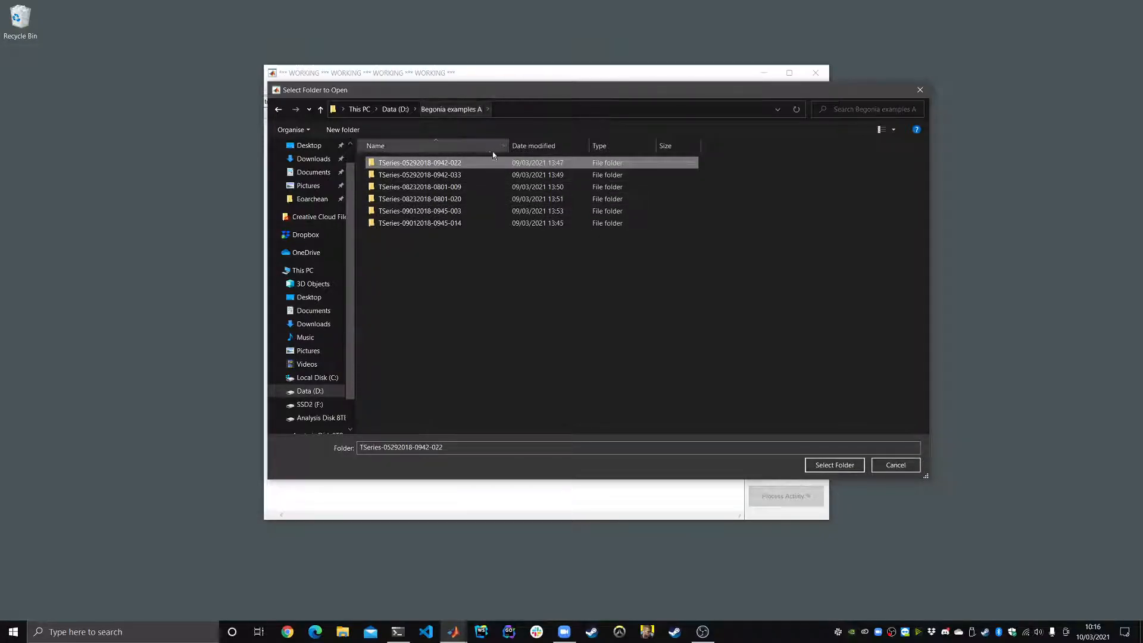
{"action": "left_click", "coordinate": [395, 109]}
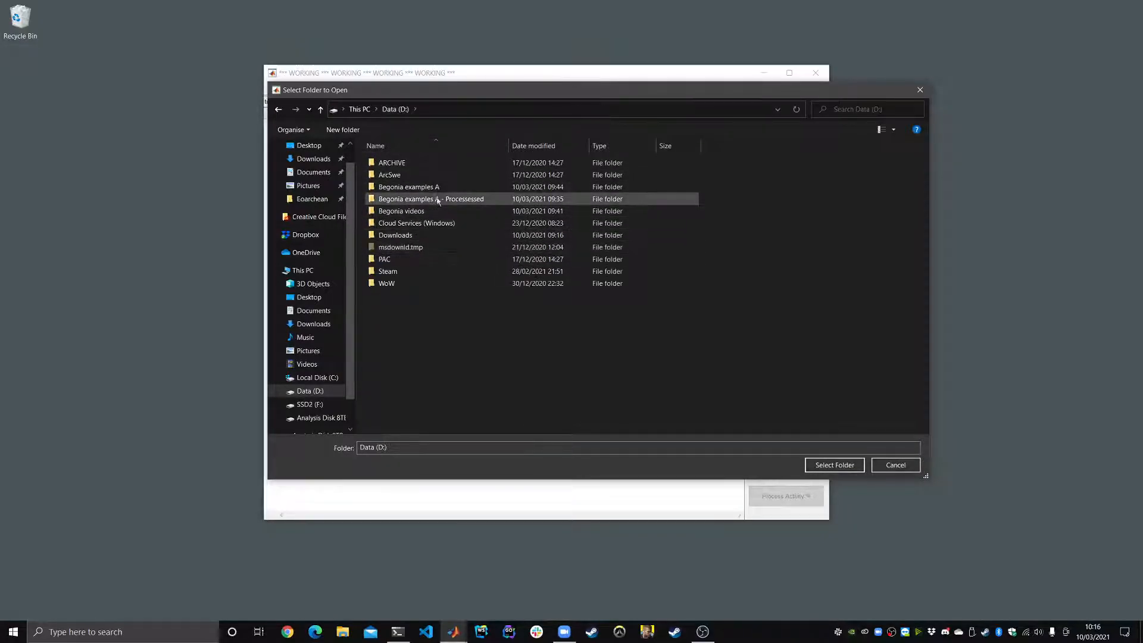
{"action": "left_click", "coordinate": [417, 187]}
{"action": "left_click", "coordinate": [834, 465]}
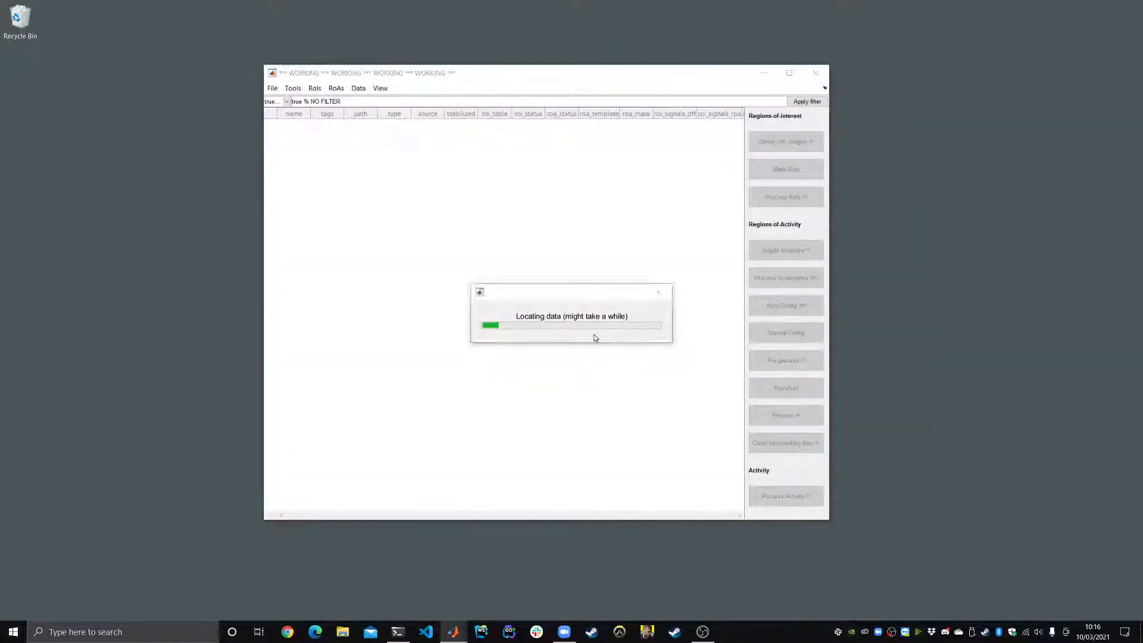
Step: Select the six TSeries rows, then resize and move the window until the roa_mask column shows
{"action": "left_click_drag", "start_coordinate": [309, 117], "coordinate": [373, 209]}
{"action": "left_click_drag", "start_coordinate": [831, 521], "coordinate": [775, 422]}
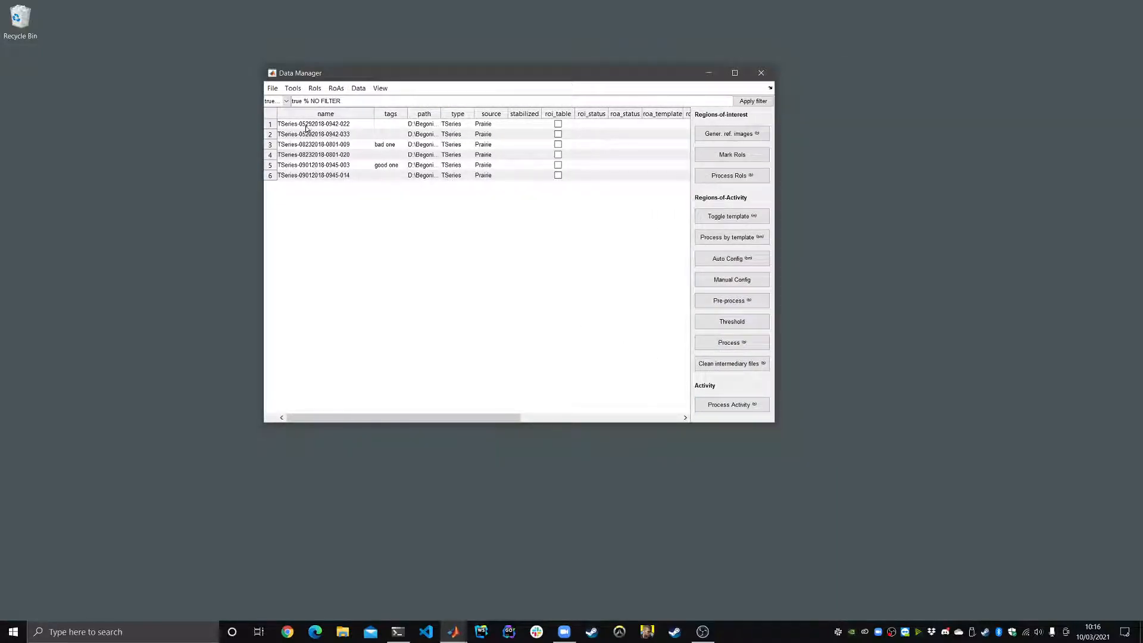
{"action": "left_click_drag", "start_coordinate": [307, 127], "coordinate": [309, 183]}
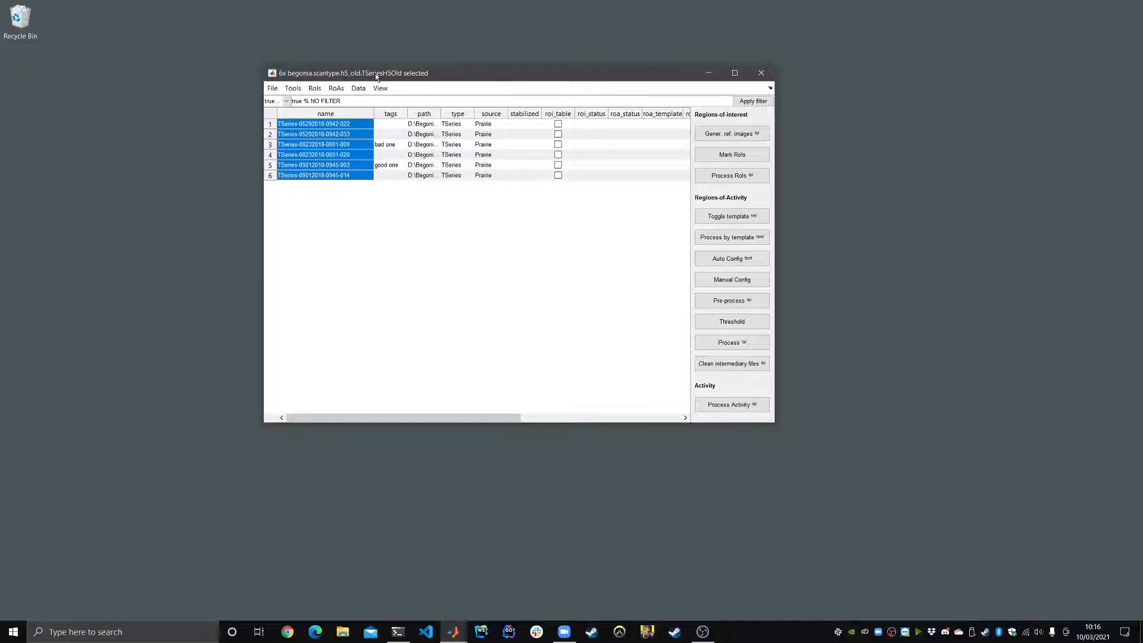
{"action": "left_click_drag", "start_coordinate": [429, 81], "coordinate": [439, 88]}
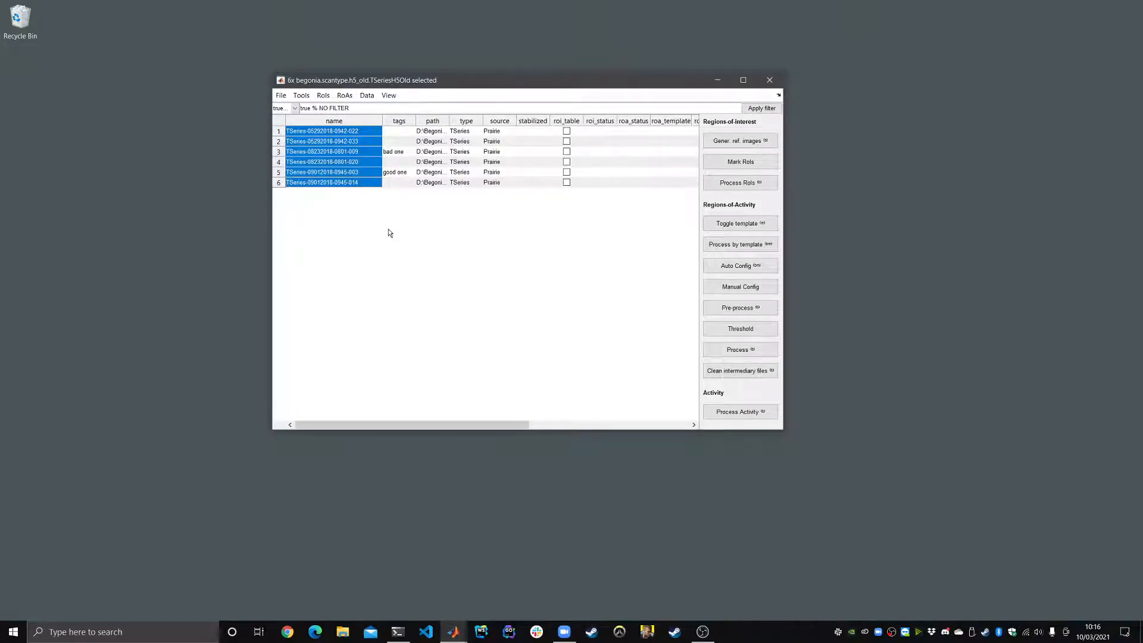
{"action": "left_click", "coordinate": [325, 143]}
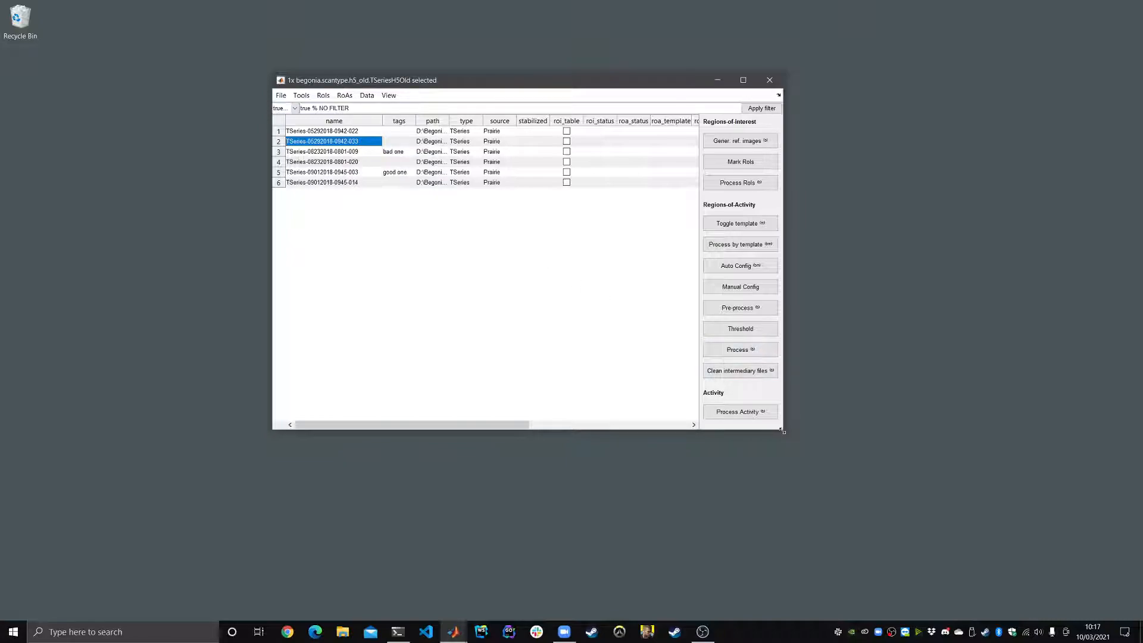
{"action": "left_click_drag", "start_coordinate": [782, 431], "coordinate": [808, 419]}
{"action": "left_click_drag", "start_coordinate": [452, 82], "coordinate": [437, 119]}
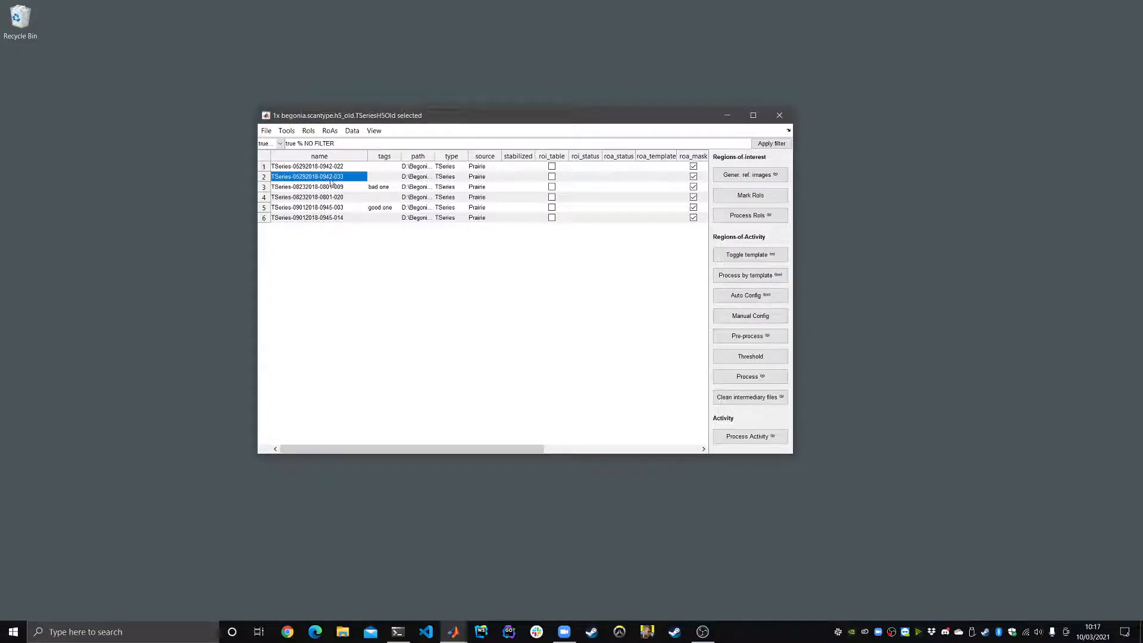
Step: Save the session catalogue to the Desktop as Session X62-975.mat
{"action": "left_click", "coordinate": [267, 132]}
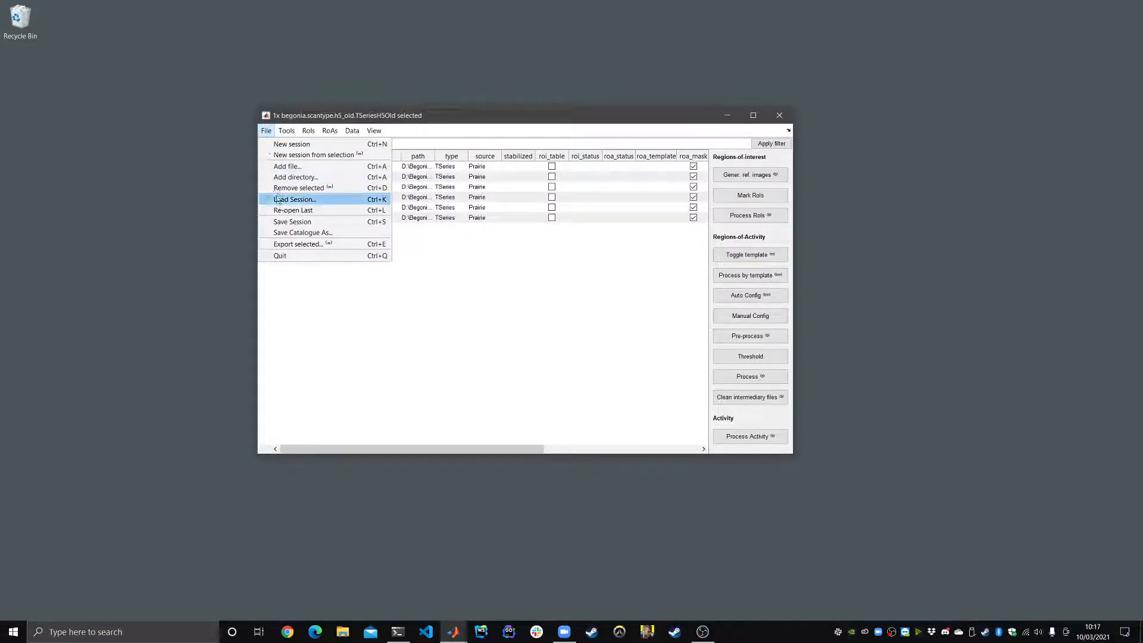
{"action": "left_click", "coordinate": [300, 232]}
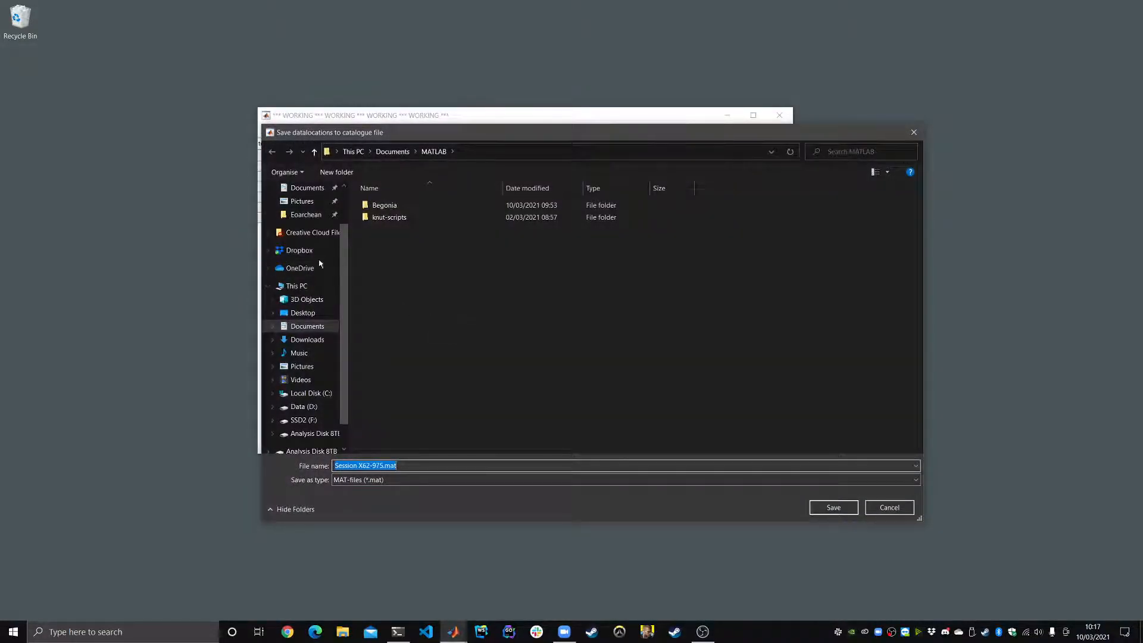
{"action": "scroll", "coordinate": [319, 261], "scroll_direction": "up", "scroll_amount": 2}
{"action": "left_click", "coordinate": [303, 210]}
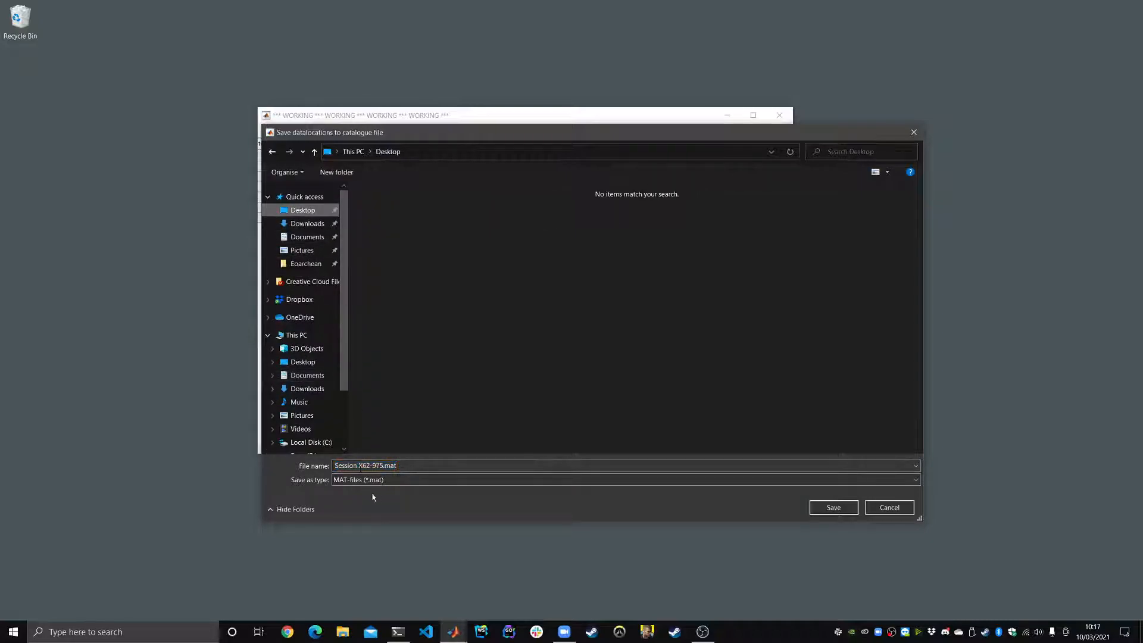
{"action": "left_click", "coordinate": [369, 465]}
{"action": "left_click_drag", "start_coordinate": [383, 465], "coordinate": [359, 465]}
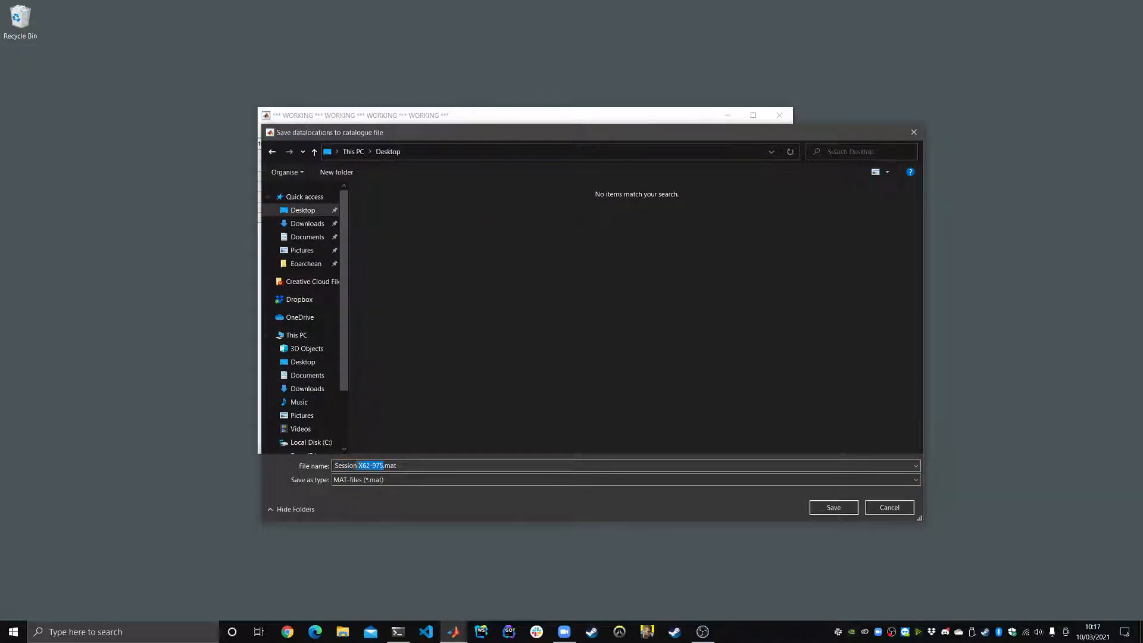
{"action": "left_click", "coordinate": [835, 508]}
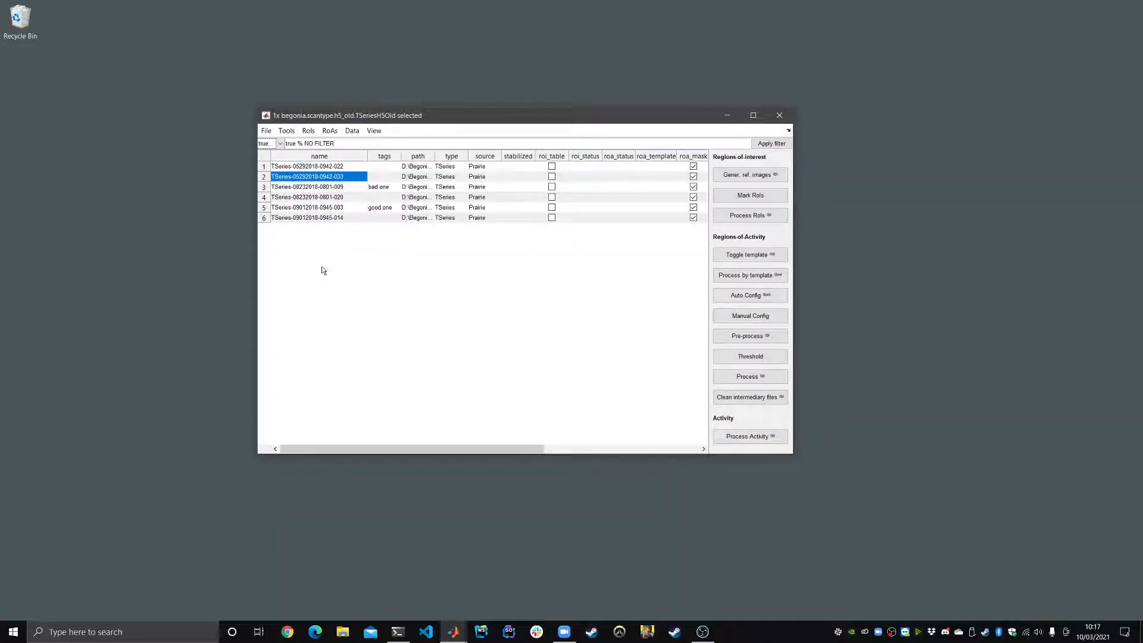
Step: Quit the Data Manager, restore MATLAB and rerun dataman.start() from the command history
{"action": "left_click", "coordinate": [266, 130]}
{"action": "left_click", "coordinate": [290, 254]}
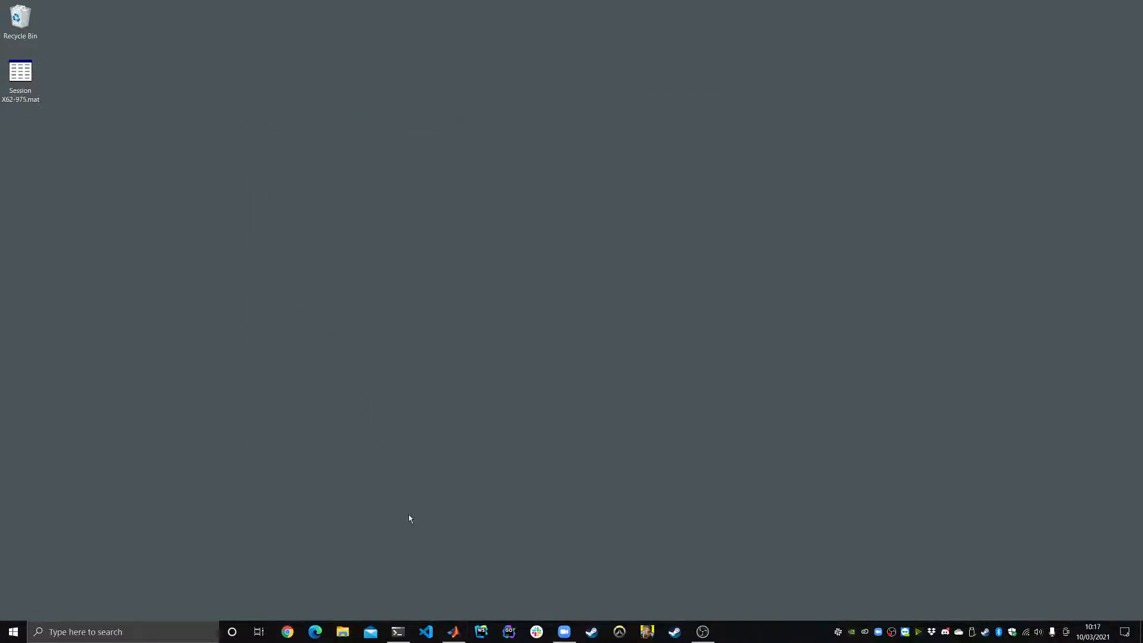
{"action": "left_click", "coordinate": [451, 626]}
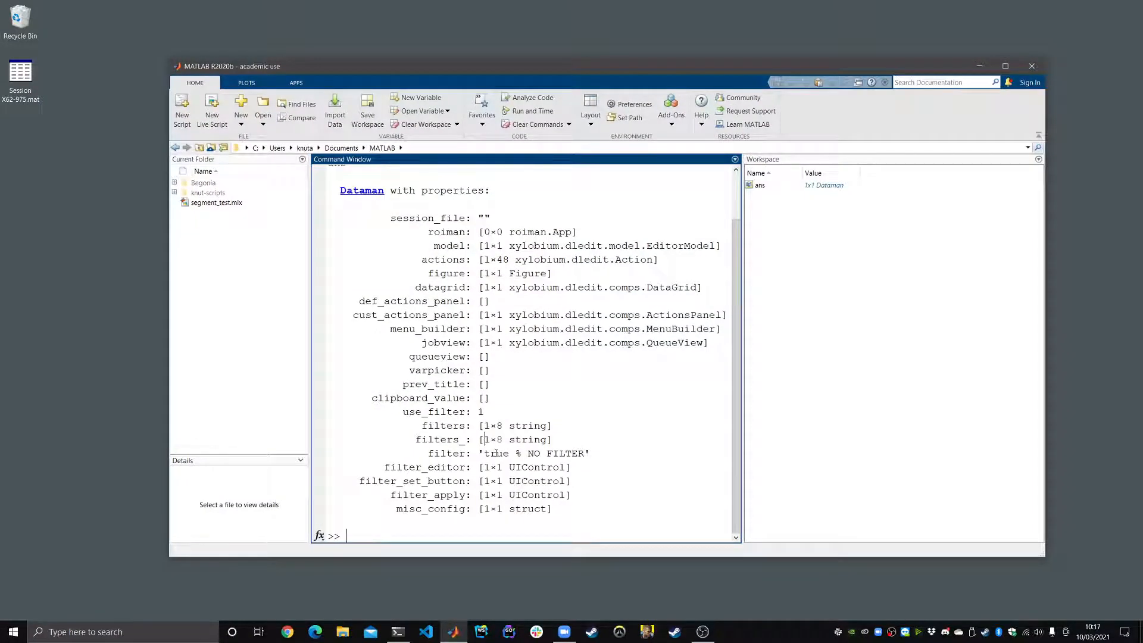
{"action": "key", "text": "Up"}
{"action": "key", "text": "Return"}
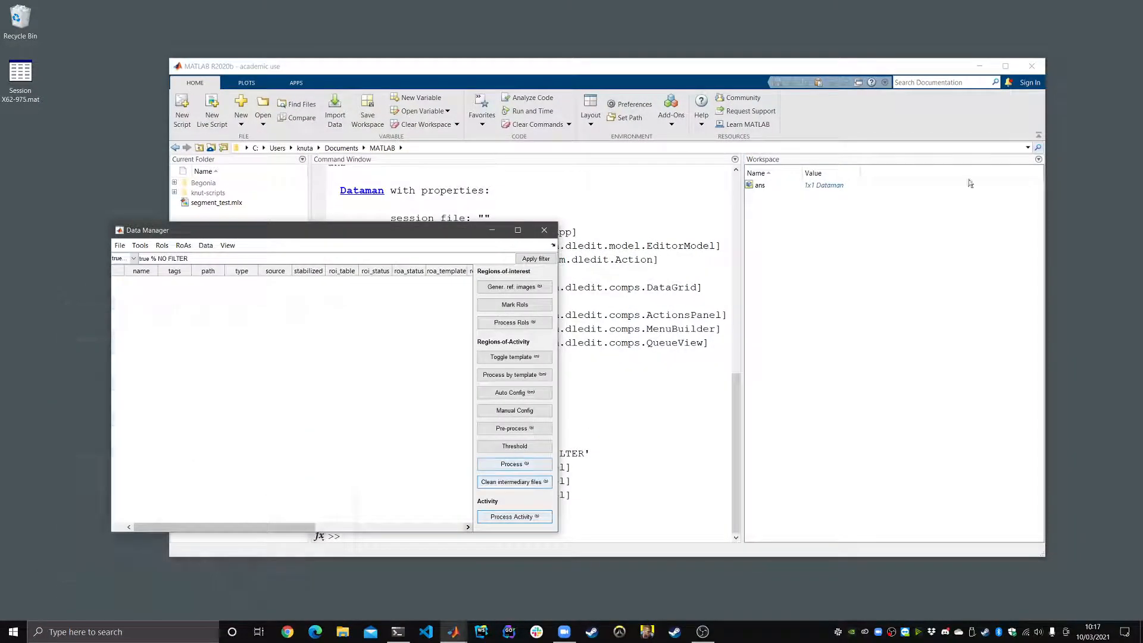
Step: Minimize MATLAB, move the fresh Data Manager to the upper centre and open its File menu
{"action": "left_click", "coordinate": [979, 66]}
{"action": "left_click_drag", "start_coordinate": [366, 230], "coordinate": [595, 69]}
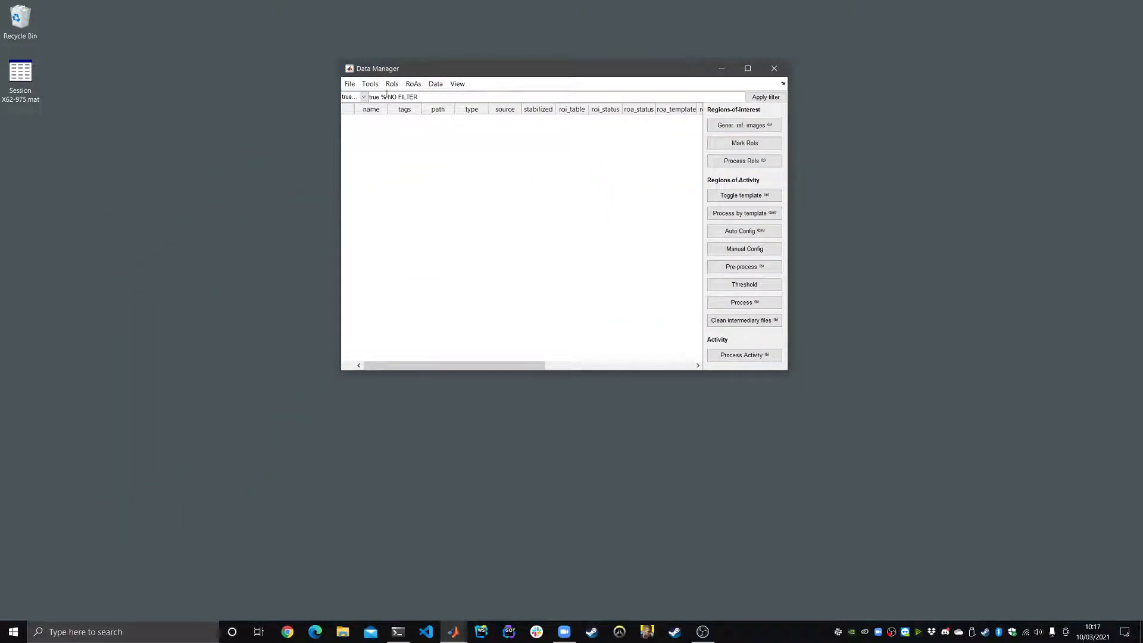
{"action": "left_click", "coordinate": [350, 83]}
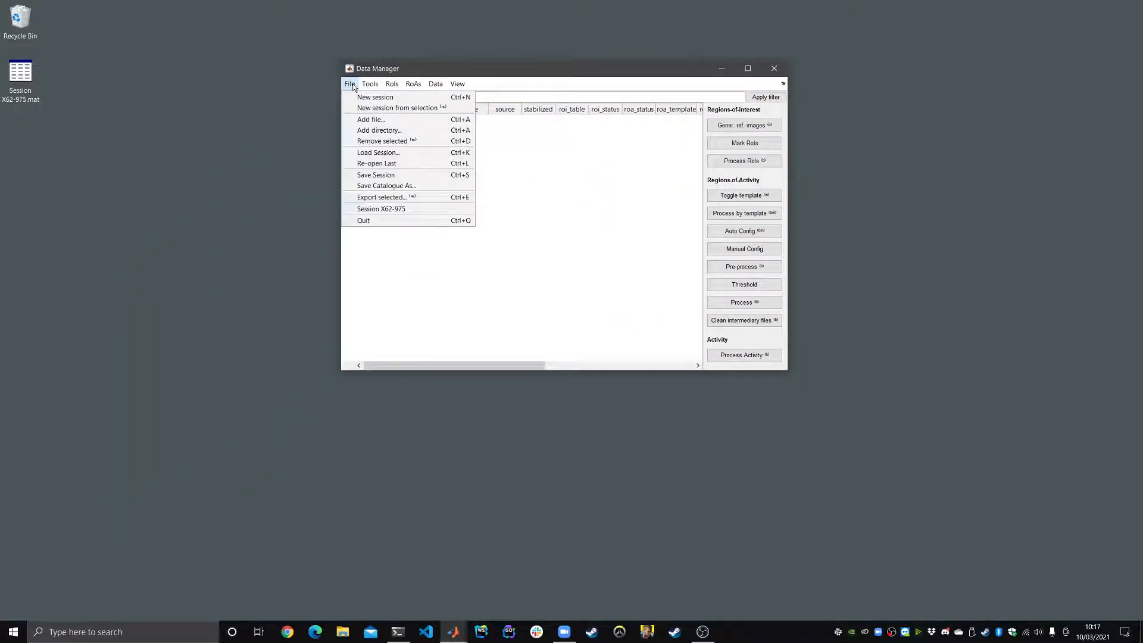
Step: Re-open the last session, then enlarge the Data Manager window and shift it left
{"action": "left_click", "coordinate": [420, 164]}
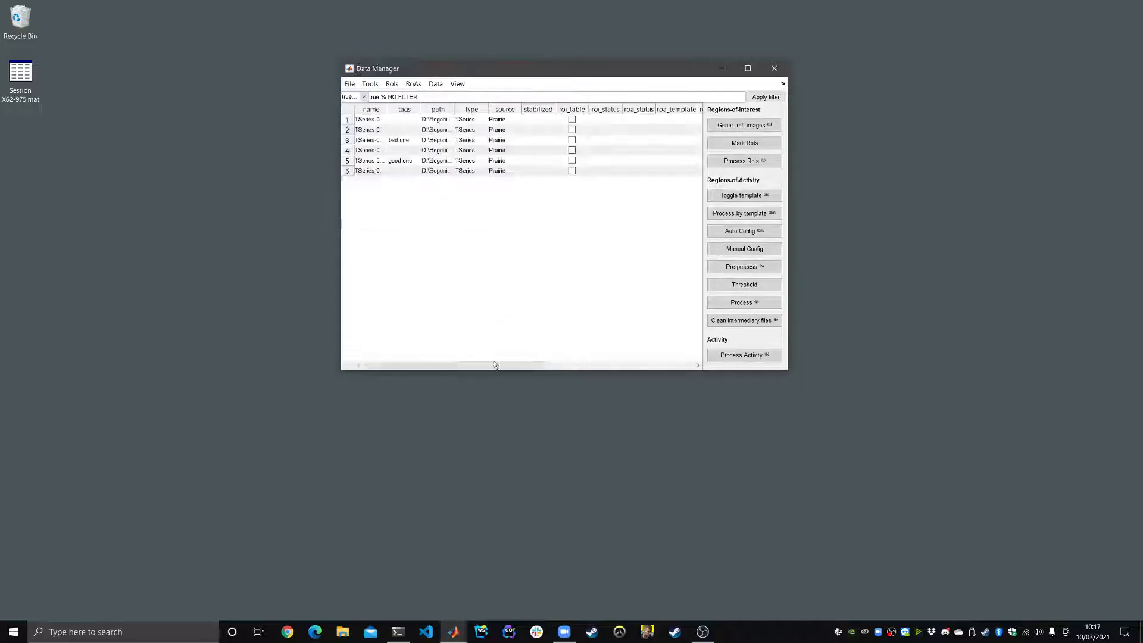
{"action": "left_click_drag", "start_coordinate": [787, 370], "coordinate": [895, 492]}
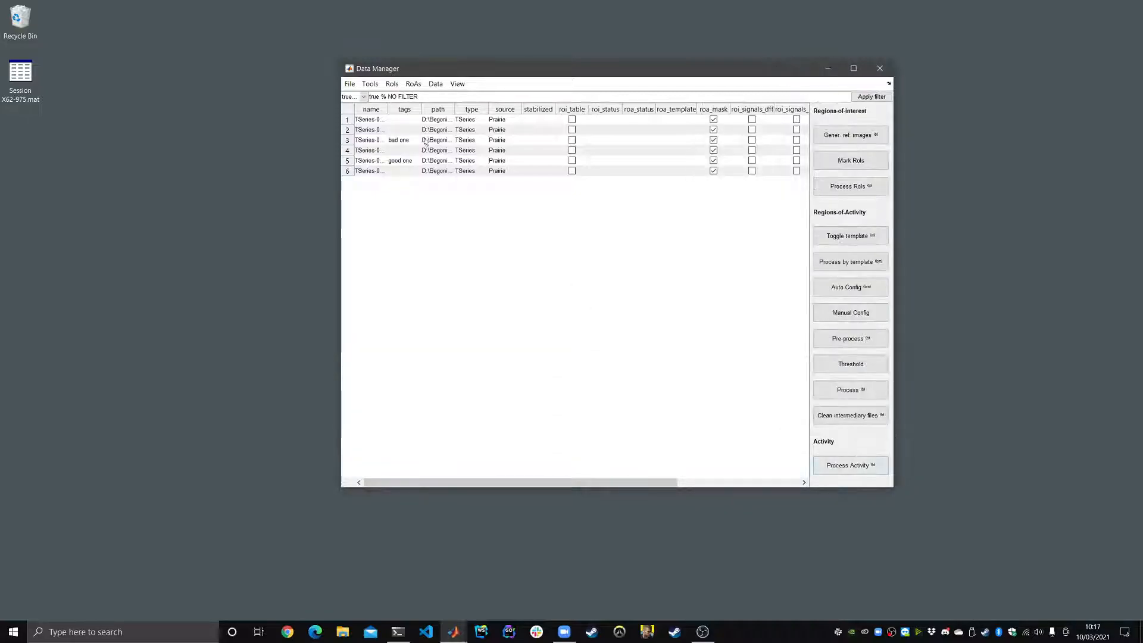
{"action": "left_click_drag", "start_coordinate": [464, 72], "coordinate": [403, 78]}
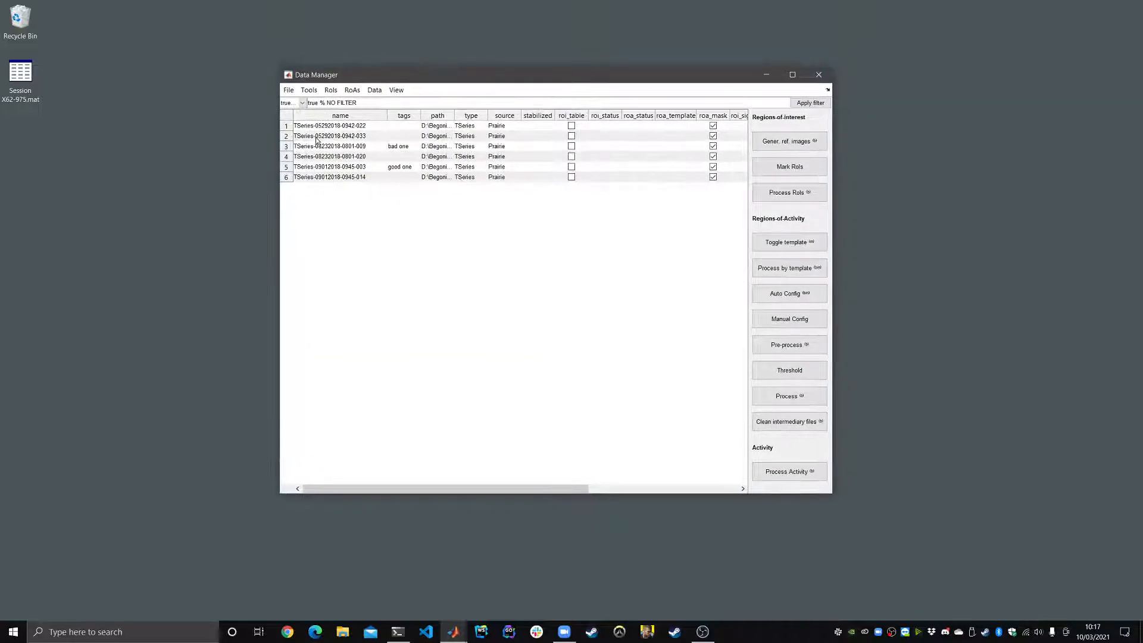
Step: Select TSeries rows 1–6 except row 3, the one tagged 'bad one'
{"action": "left_click", "coordinate": [345, 148]}
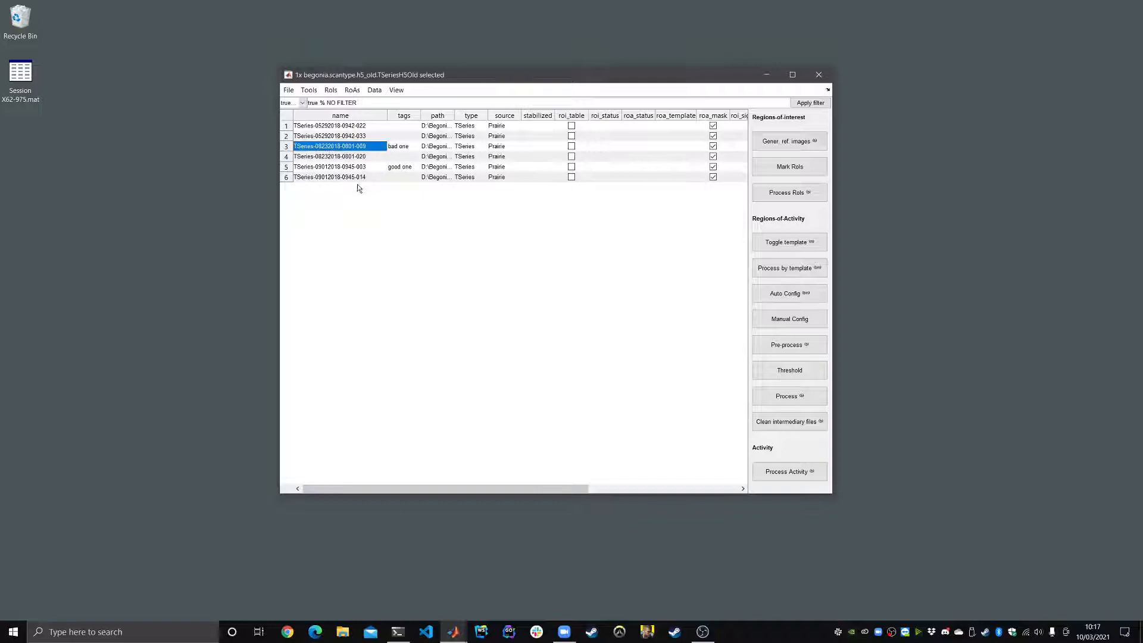
{"action": "left_click", "coordinate": [359, 128]}
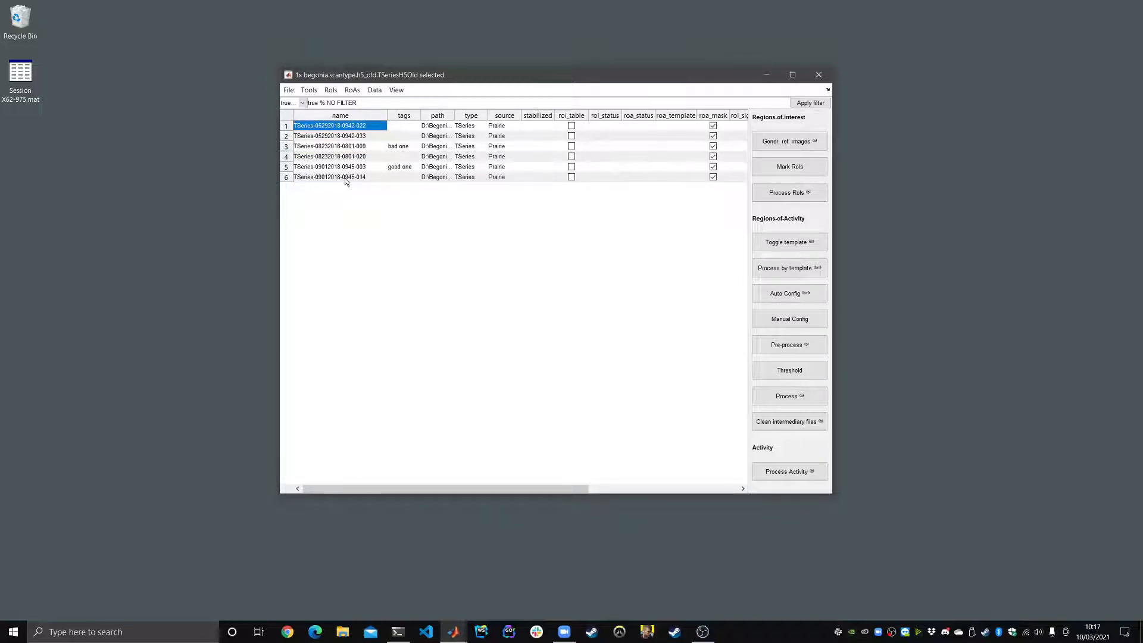
{"action": "left_click", "coordinate": [345, 177], "text": "shift"}
{"action": "left_click", "coordinate": [357, 149], "text": "ctrl"}
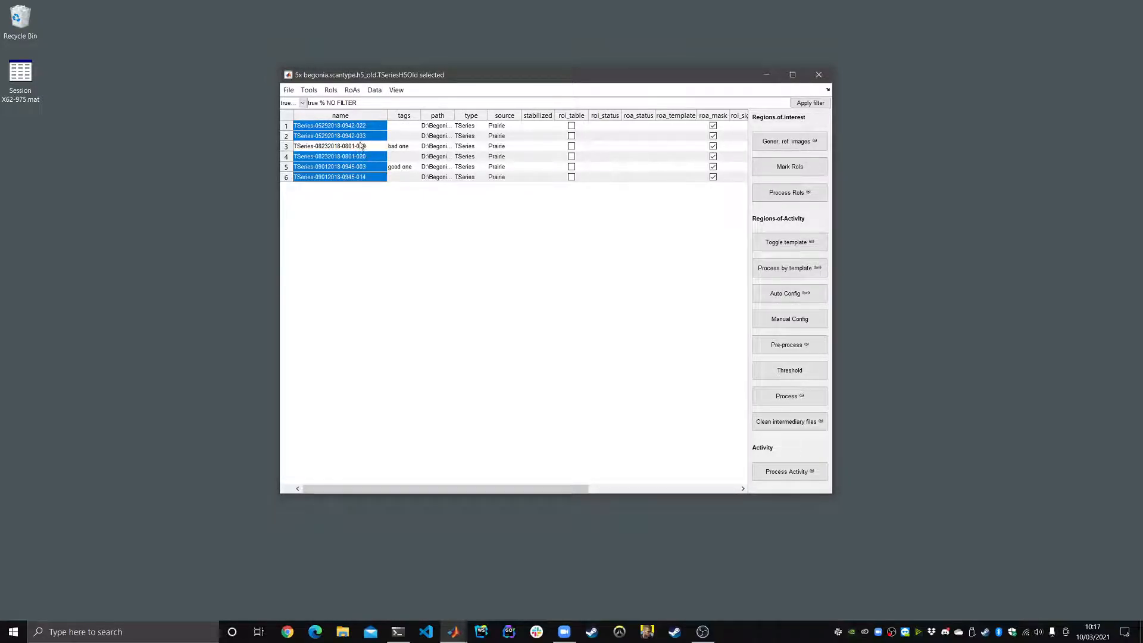
{"action": "left_click", "coordinate": [289, 90]}
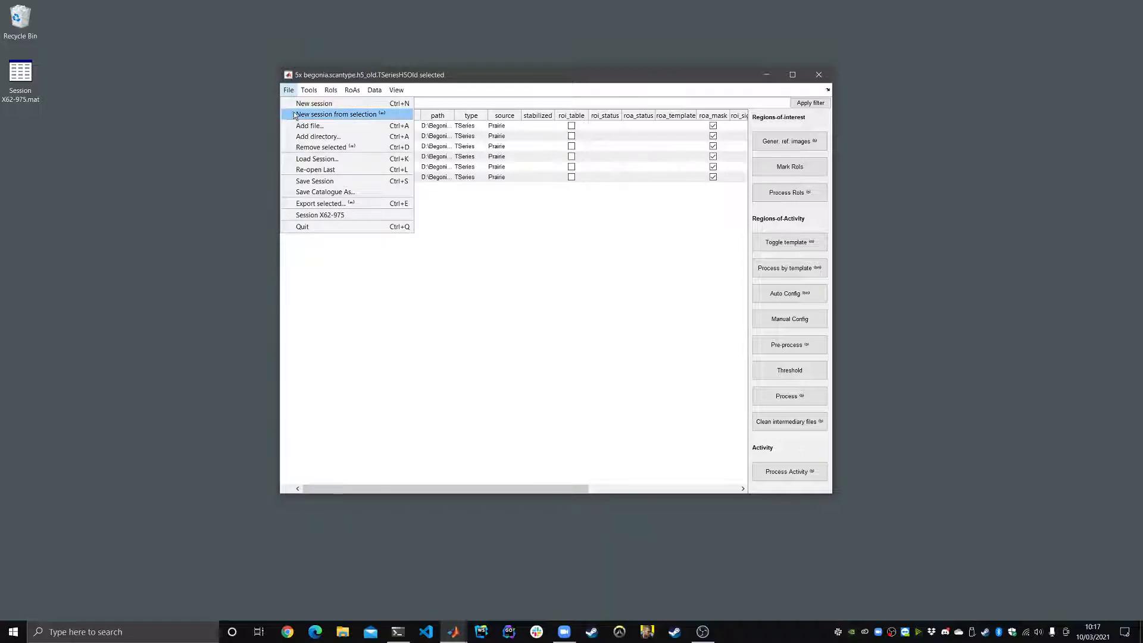
Step: Create a new session from the five selected TSeries, widen its name column, then close it and select row 3
{"action": "left_click", "coordinate": [297, 115]}
{"action": "left_click_drag", "start_coordinate": [400, 227], "coordinate": [478, 204]}
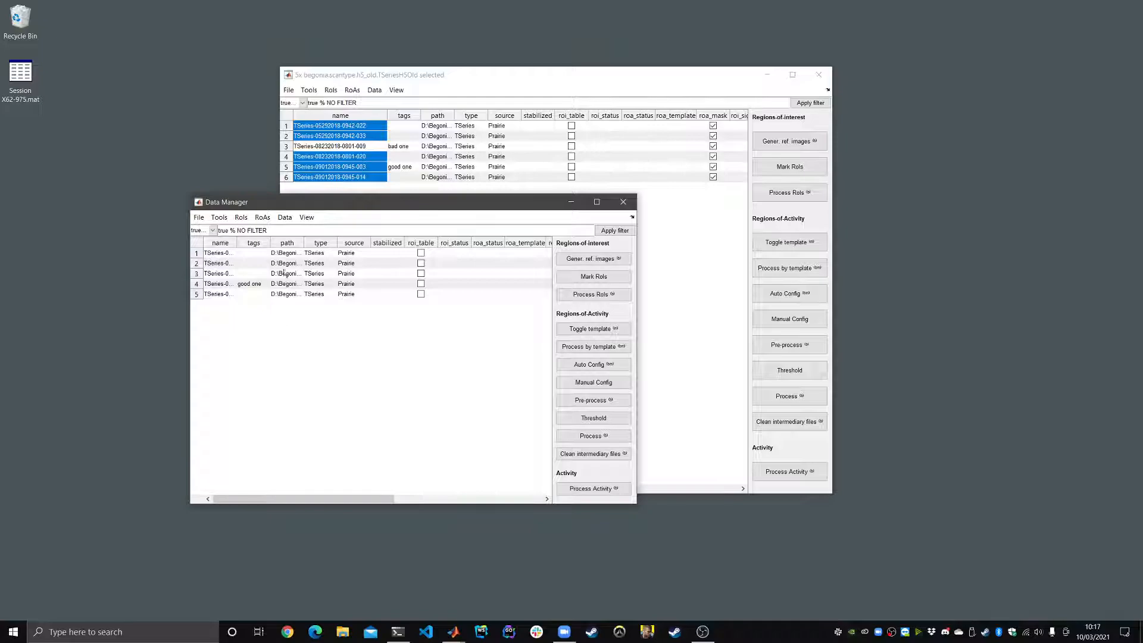
{"action": "left_click_drag", "start_coordinate": [238, 239], "coordinate": [290, 239]}
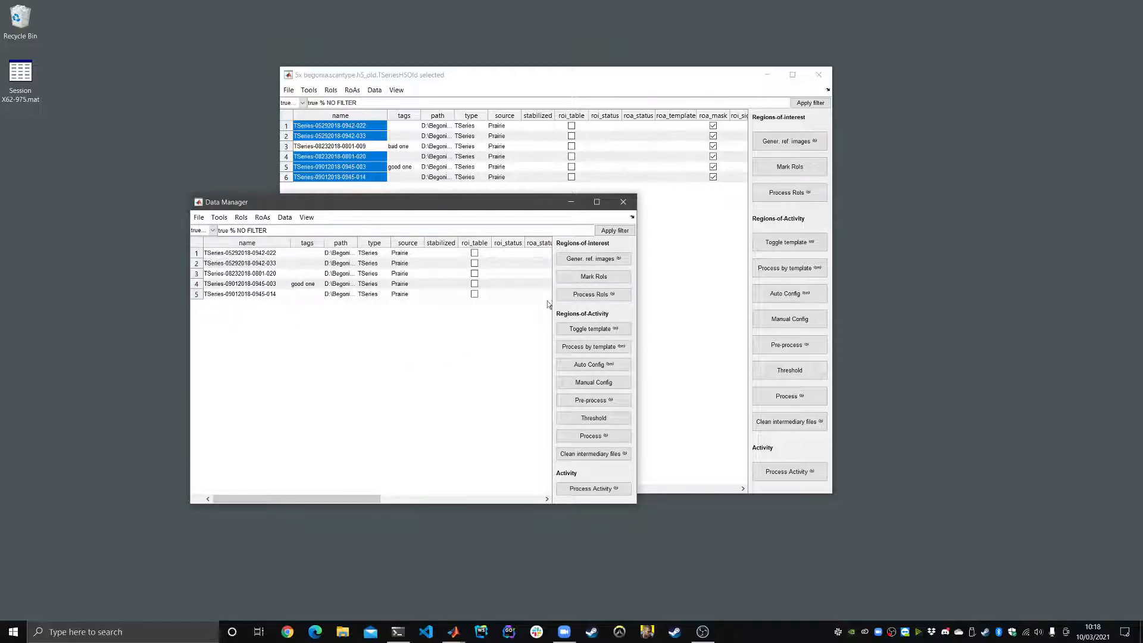
{"action": "left_click", "coordinate": [623, 202]}
{"action": "left_click", "coordinate": [333, 146]}
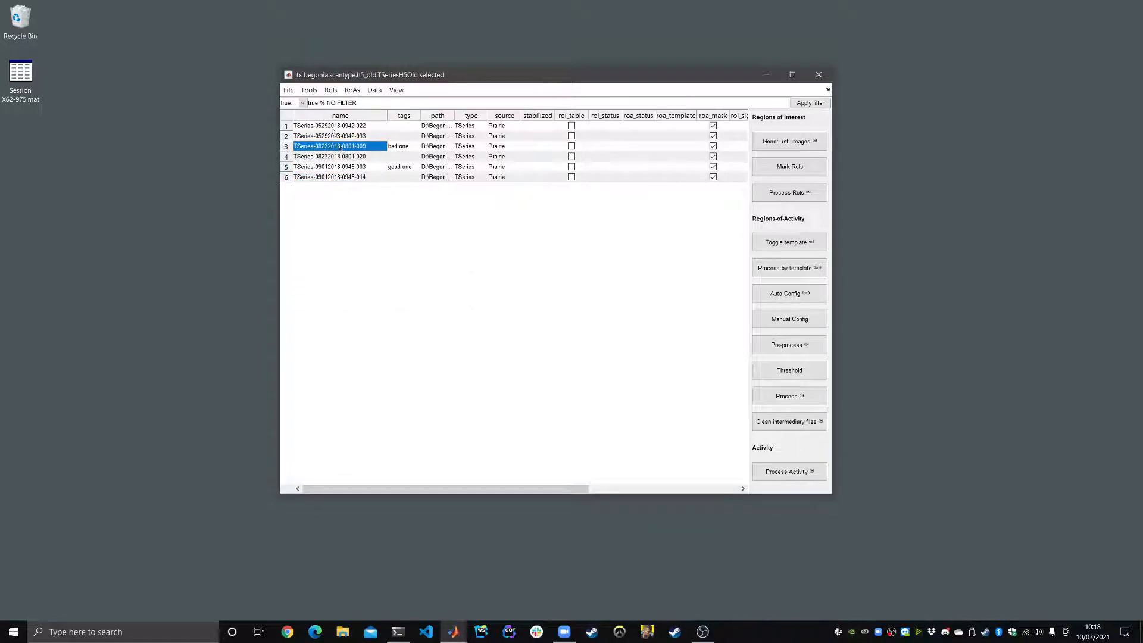
Step: Drag-select all six TSeries rows in the Begonia data table and reposition the window
{"action": "left_click", "coordinate": [288, 90]}
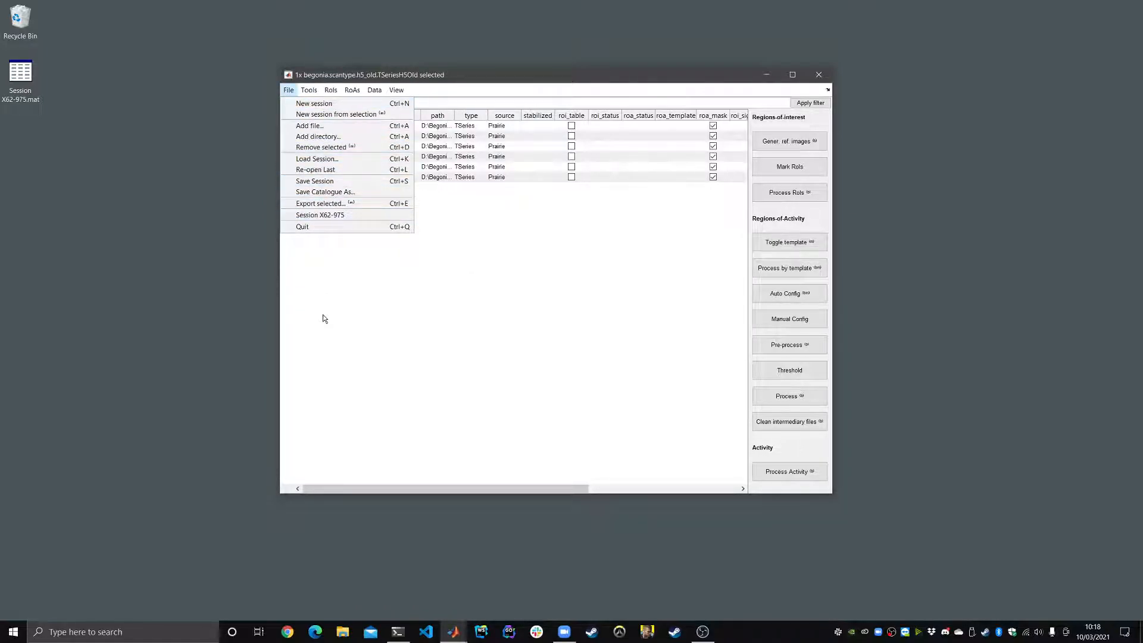
{"action": "left_click", "coordinate": [375, 296]}
{"action": "left_click_drag", "start_coordinate": [330, 130], "coordinate": [331, 188]}
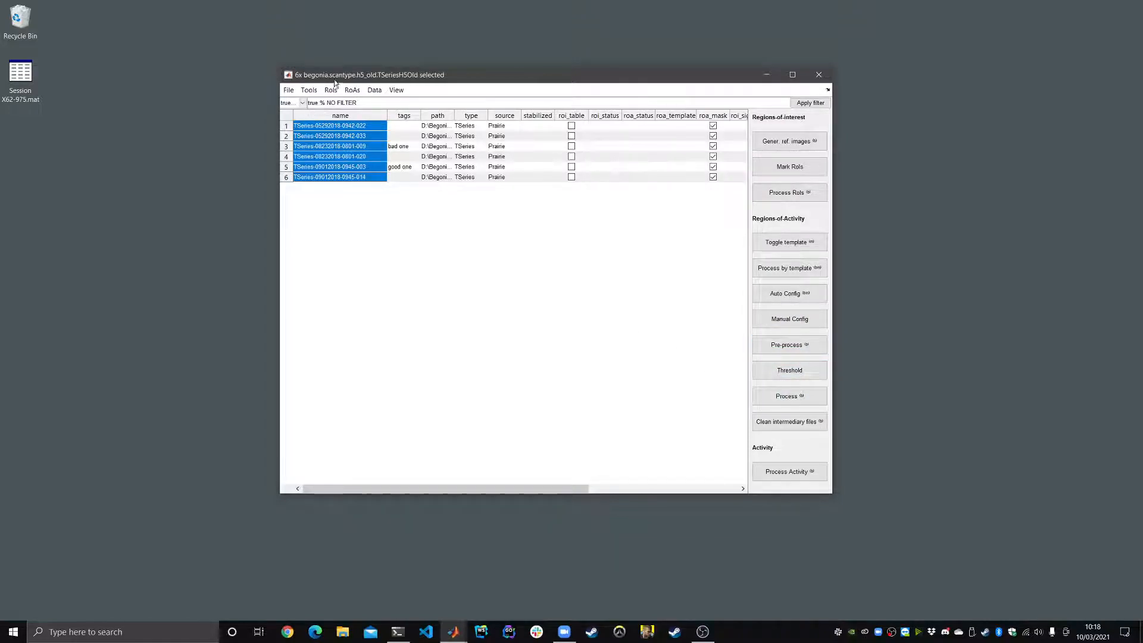
{"action": "left_click_drag", "start_coordinate": [334, 81], "coordinate": [346, 104]}
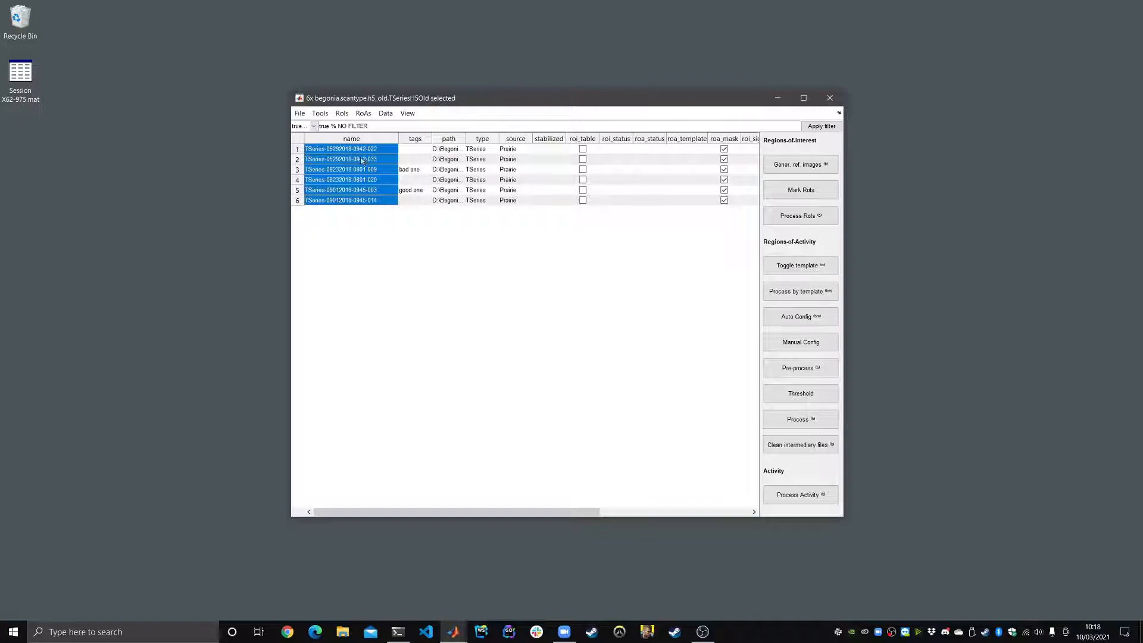
Step: Reselect the TSeries rows several times, checking the Tools menu and repositioning the window
{"action": "left_click", "coordinate": [321, 114]}
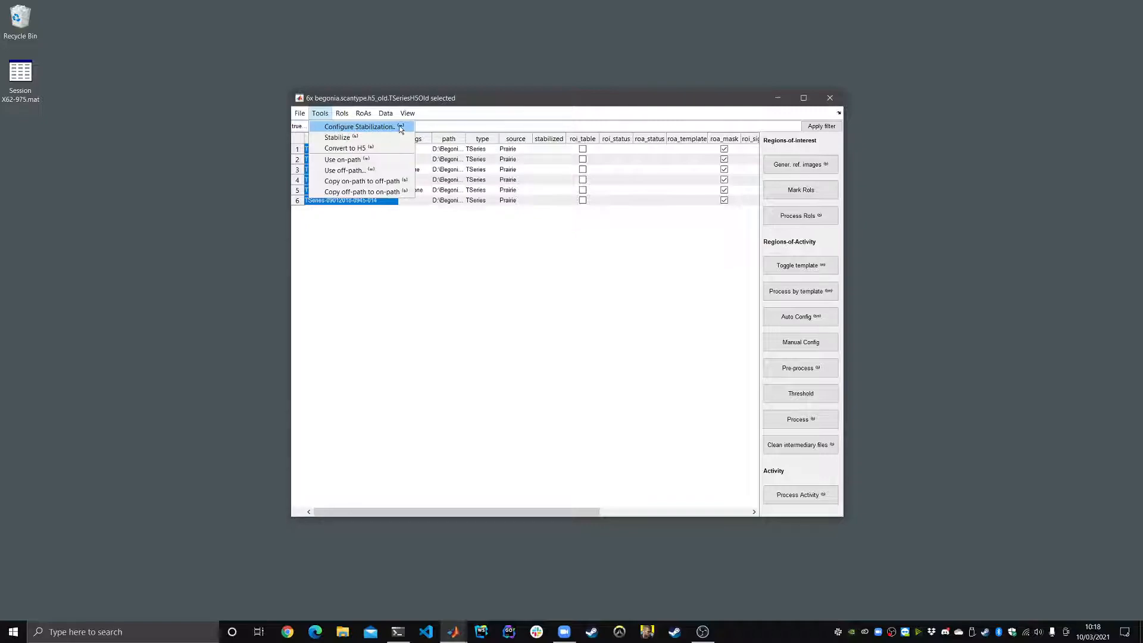
{"action": "left_click", "coordinate": [320, 113]}
{"action": "left_click", "coordinate": [354, 201]}
{"action": "left_click_drag", "start_coordinate": [354, 149], "coordinate": [351, 203]}
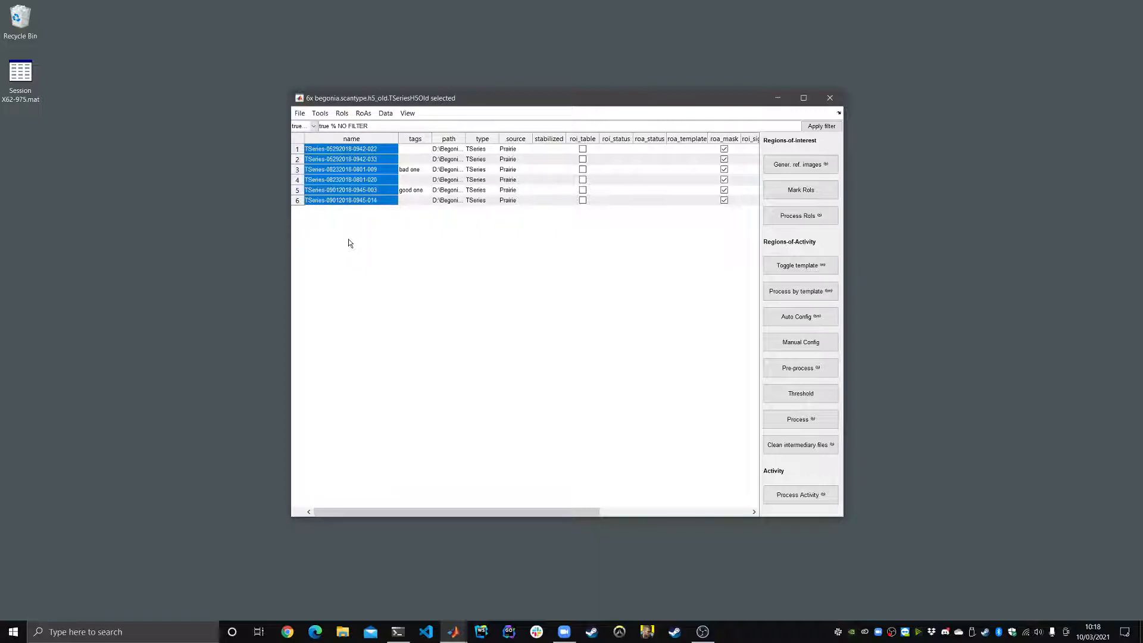
{"action": "left_click", "coordinate": [322, 113]}
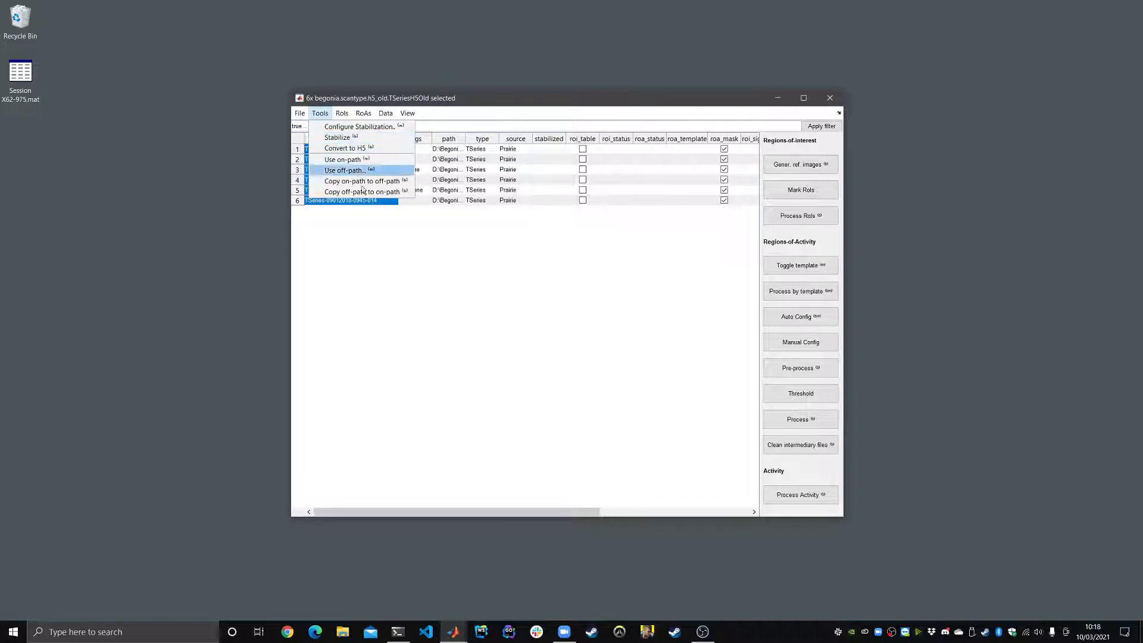
{"action": "left_click", "coordinate": [388, 259]}
{"action": "left_click", "coordinate": [366, 170]}
{"action": "left_click_drag", "start_coordinate": [362, 150], "coordinate": [378, 202]}
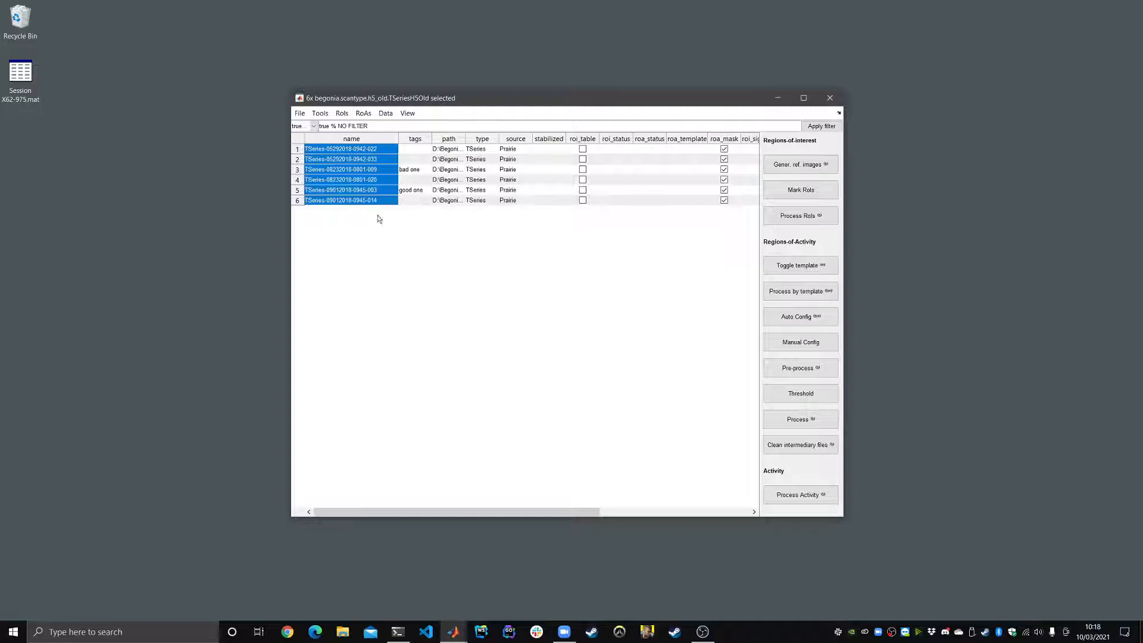
{"action": "left_click_drag", "start_coordinate": [416, 101], "coordinate": [434, 99]}
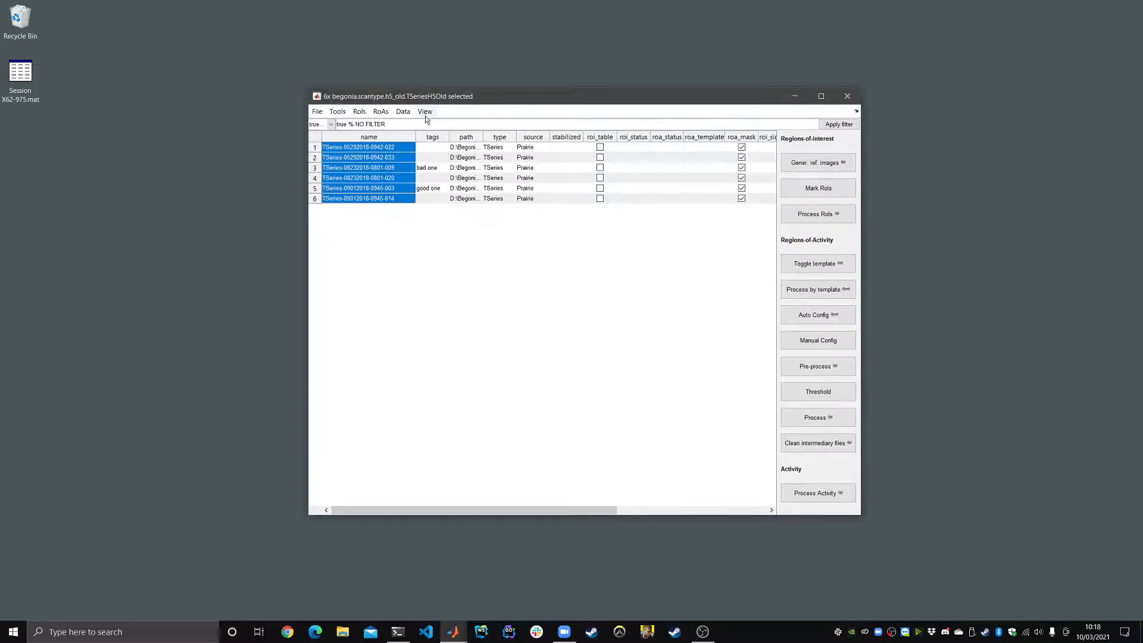
Step: With all six TSeries selected, open Tools > Configure Stabilization for the NoRMCorre settings
{"action": "left_click", "coordinate": [378, 178]}
{"action": "left_click_drag", "start_coordinate": [367, 148], "coordinate": [377, 205]}
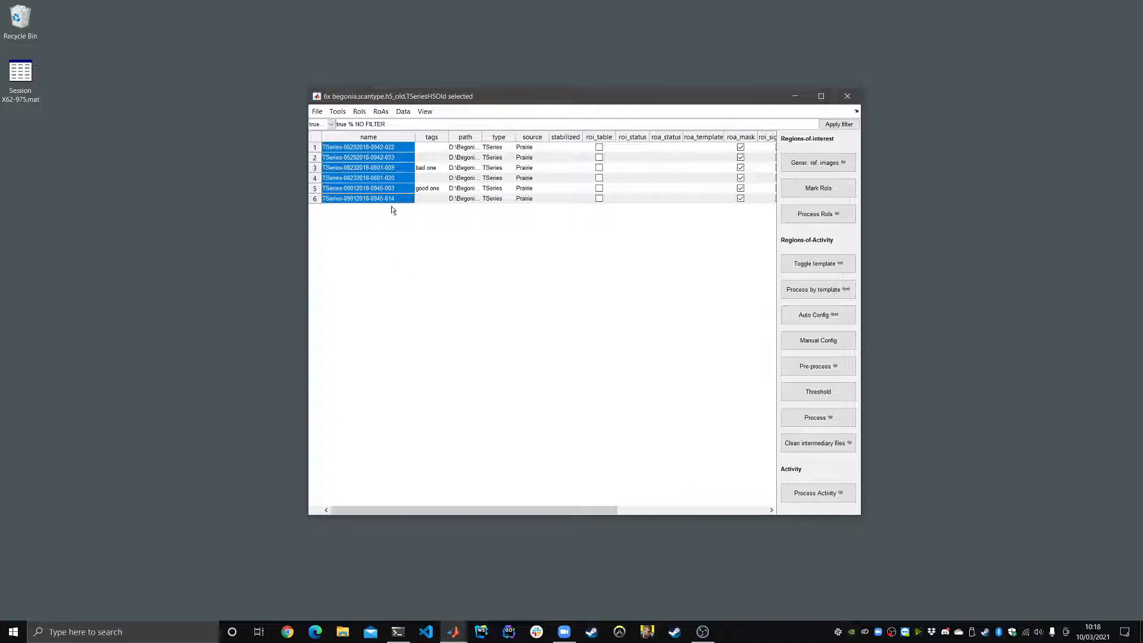
{"action": "left_click", "coordinate": [389, 188]}
{"action": "left_click_drag", "start_coordinate": [380, 147], "coordinate": [373, 199]}
{"action": "left_click", "coordinate": [338, 112]}
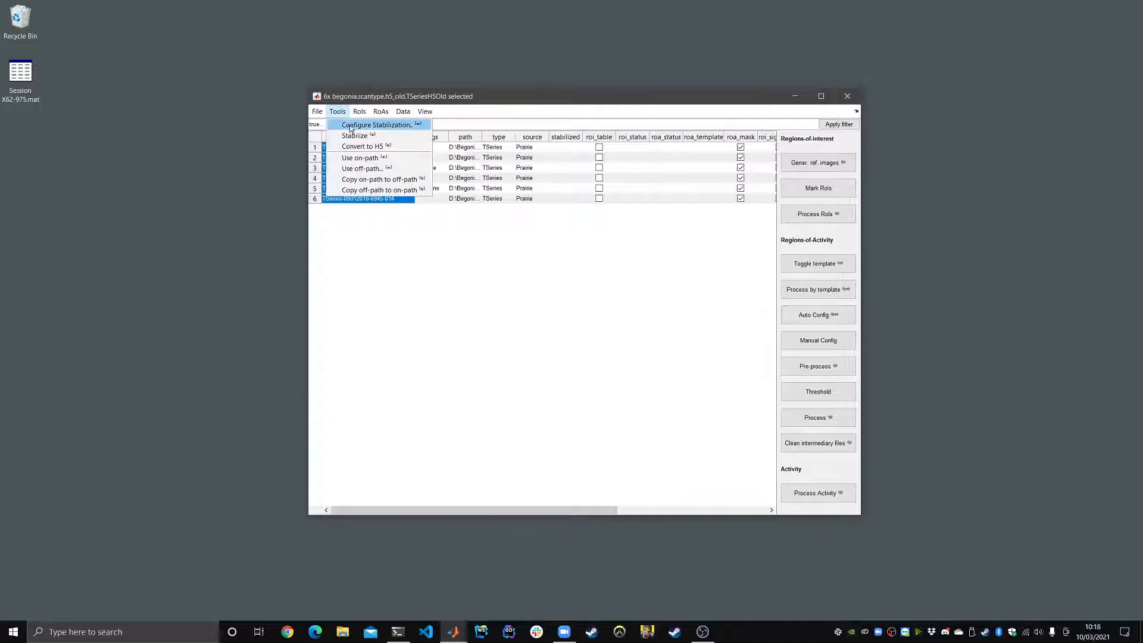
{"action": "left_click", "coordinate": [412, 126]}
Step: Accept the rigid NoRMCorre settings (channel 1, 512×512, max shift 20, init batch 200) and widen the TSeries name column
{"action": "left_click_drag", "start_coordinate": [91, 376], "coordinate": [469, 127]}
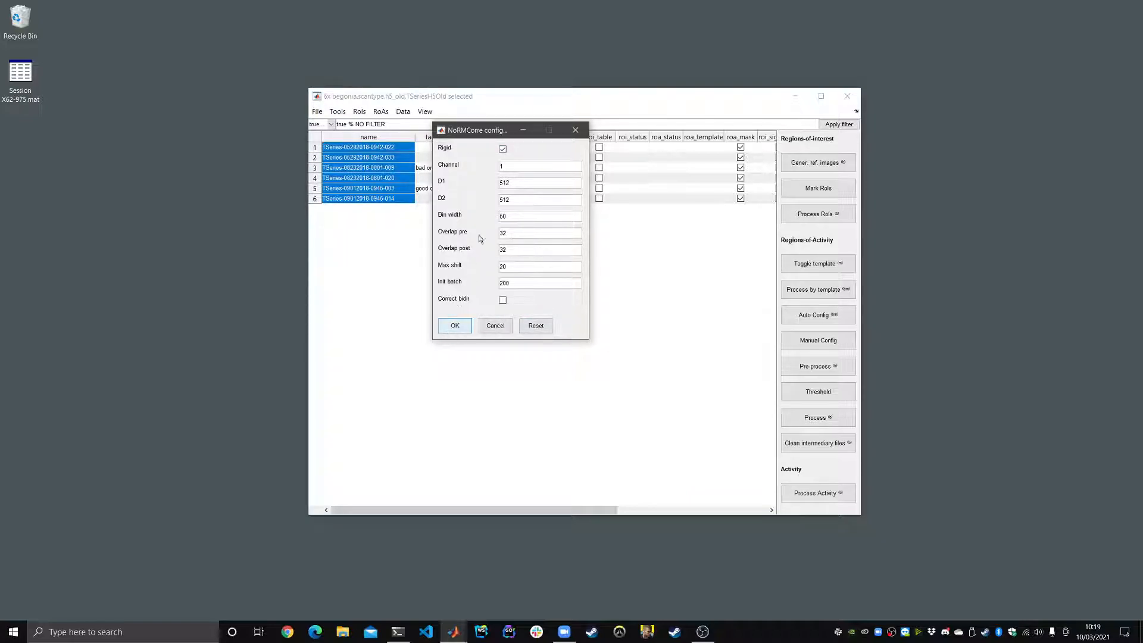
{"action": "left_click_drag", "start_coordinate": [467, 135], "coordinate": [459, 150]}
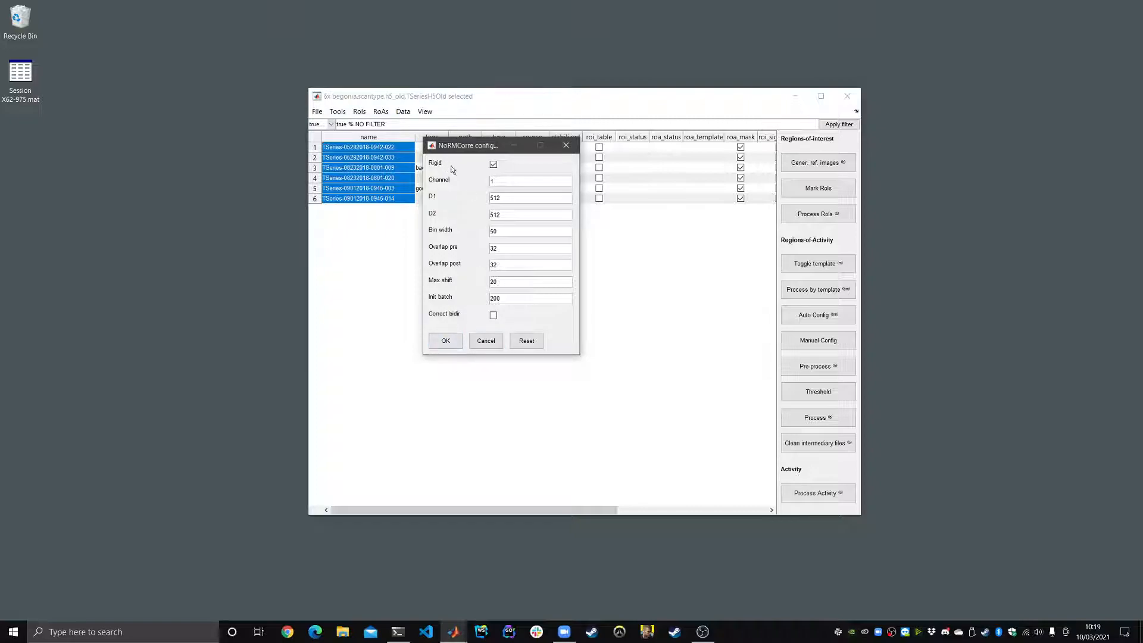
{"action": "left_click", "coordinate": [441, 339]}
{"action": "left_click_drag", "start_coordinate": [415, 142], "coordinate": [433, 141]}
{"action": "left_click_drag", "start_coordinate": [445, 90], "coordinate": [500, 84]}
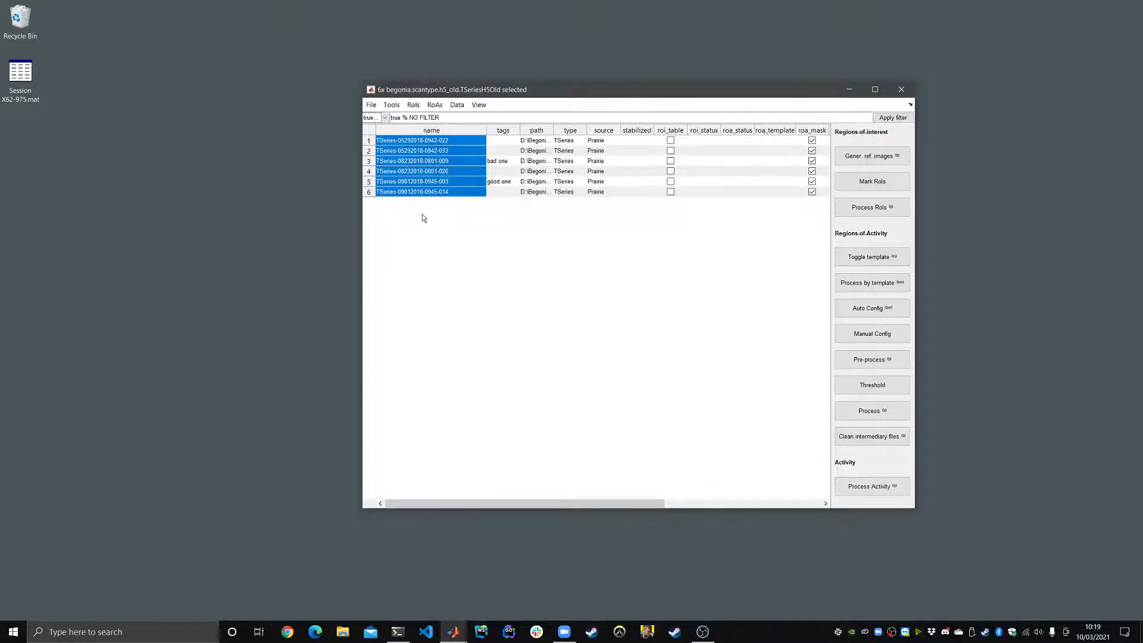
Step: Run Tools > Stabilize on all six TSeries, placing the Queued actions window at lower left with Start and Time columns visible
{"action": "left_click", "coordinate": [391, 105]}
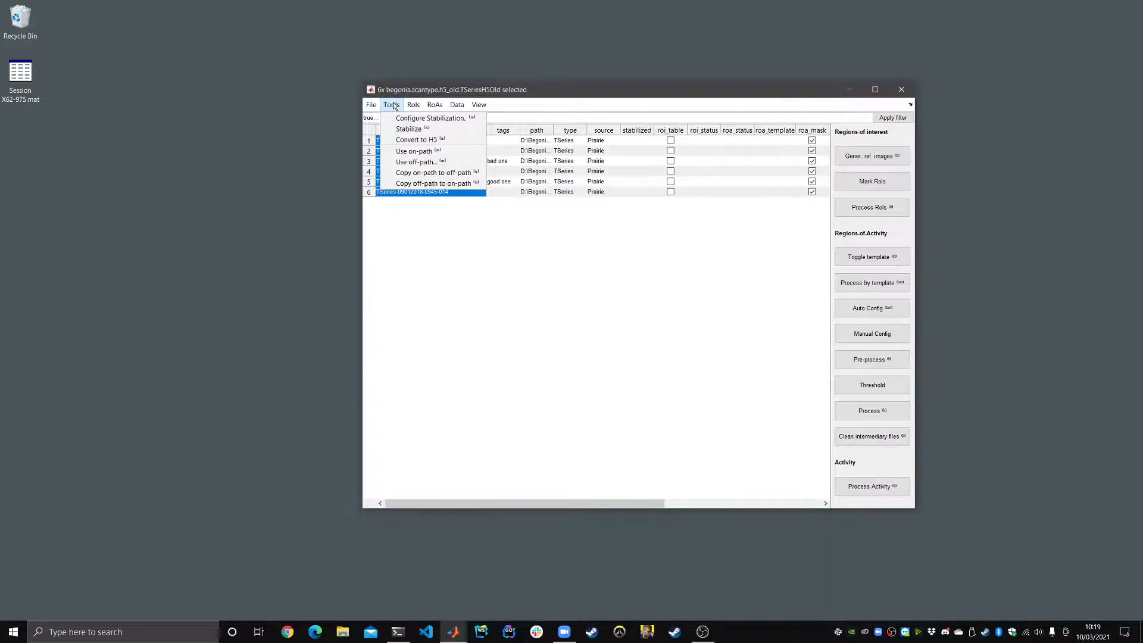
{"action": "left_click", "coordinate": [436, 129]}
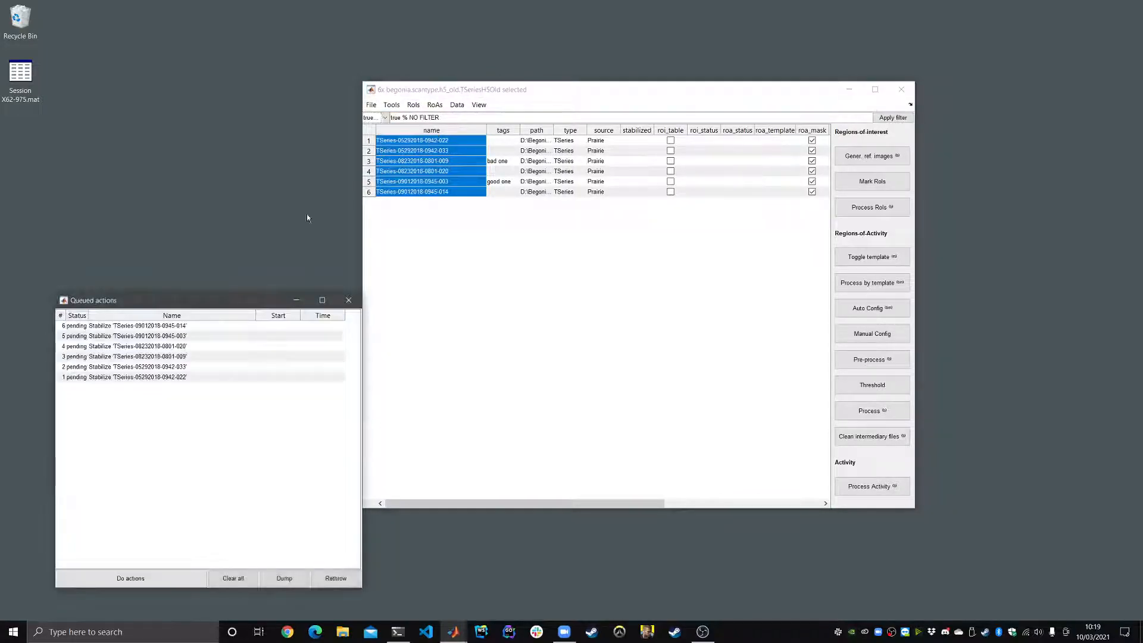
{"action": "left_click_drag", "start_coordinate": [190, 301], "coordinate": [268, 146]}
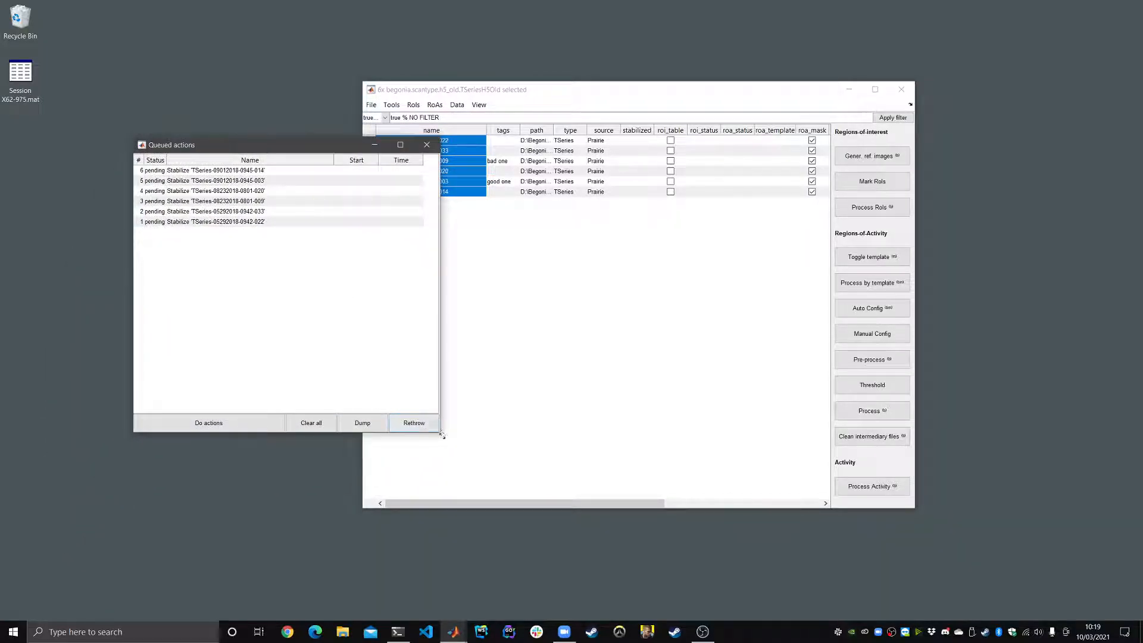
{"action": "left_click_drag", "start_coordinate": [440, 431], "coordinate": [339, 447]}
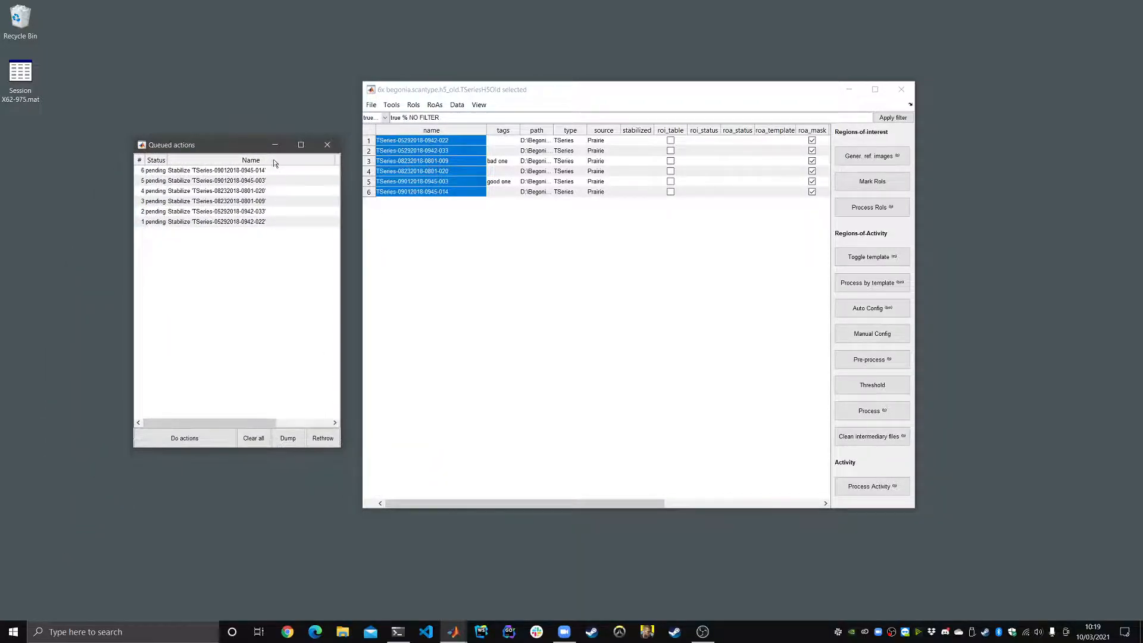
{"action": "left_click_drag", "start_coordinate": [275, 145], "coordinate": [250, 152]}
{"action": "left_click_drag", "start_coordinate": [314, 457], "coordinate": [390, 435]}
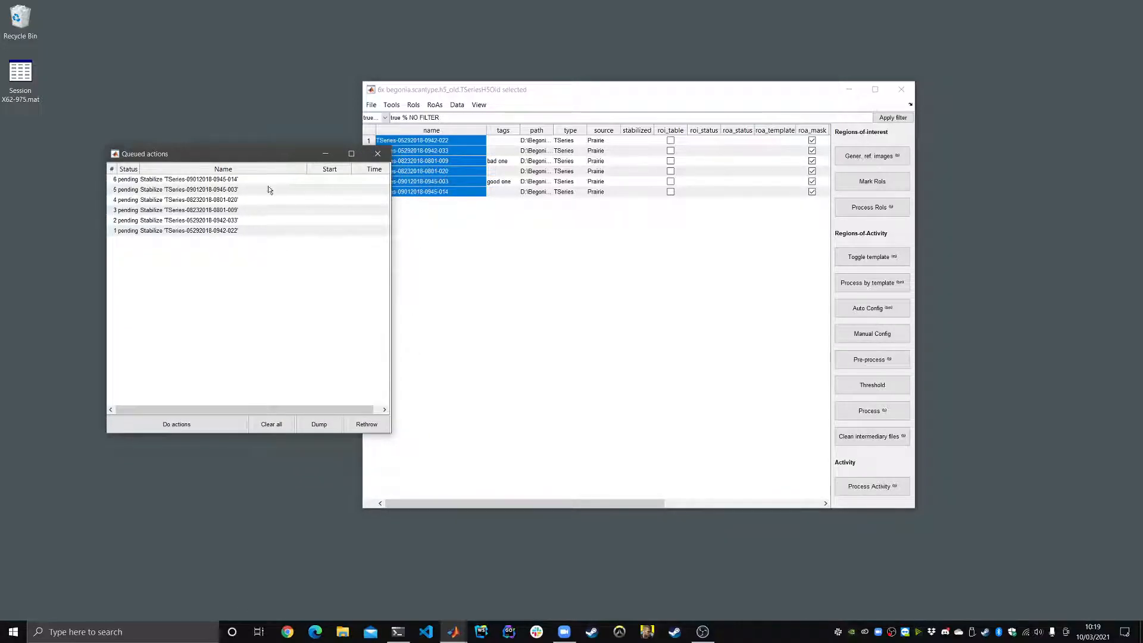
{"action": "left_click_drag", "start_coordinate": [271, 154], "coordinate": [227, 277]}
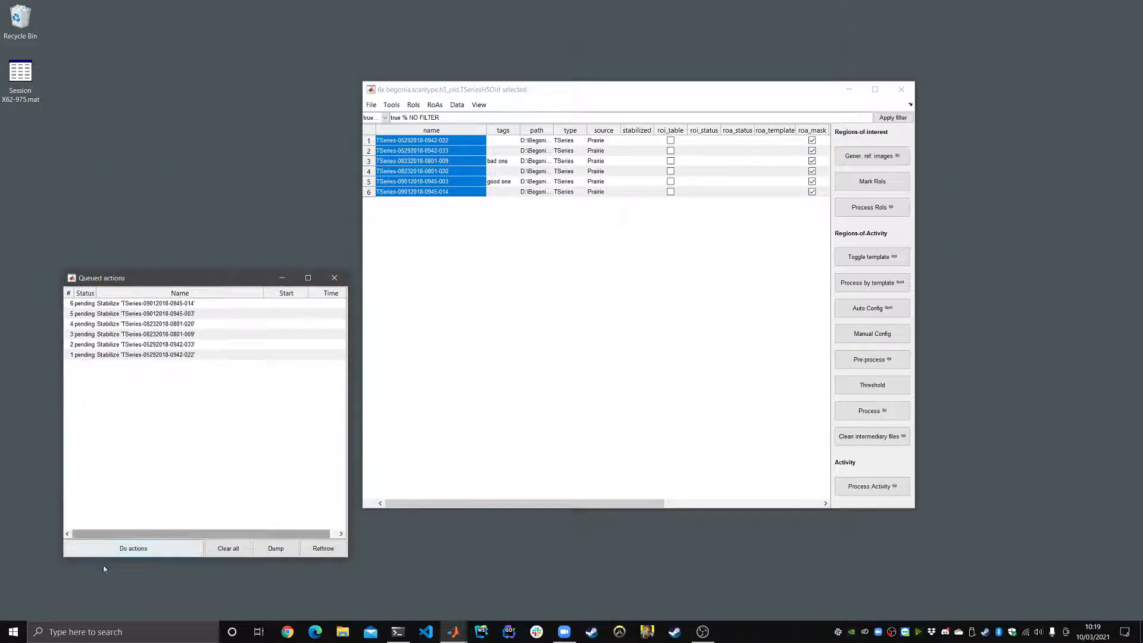
{"action": "left_click", "coordinate": [152, 556]}
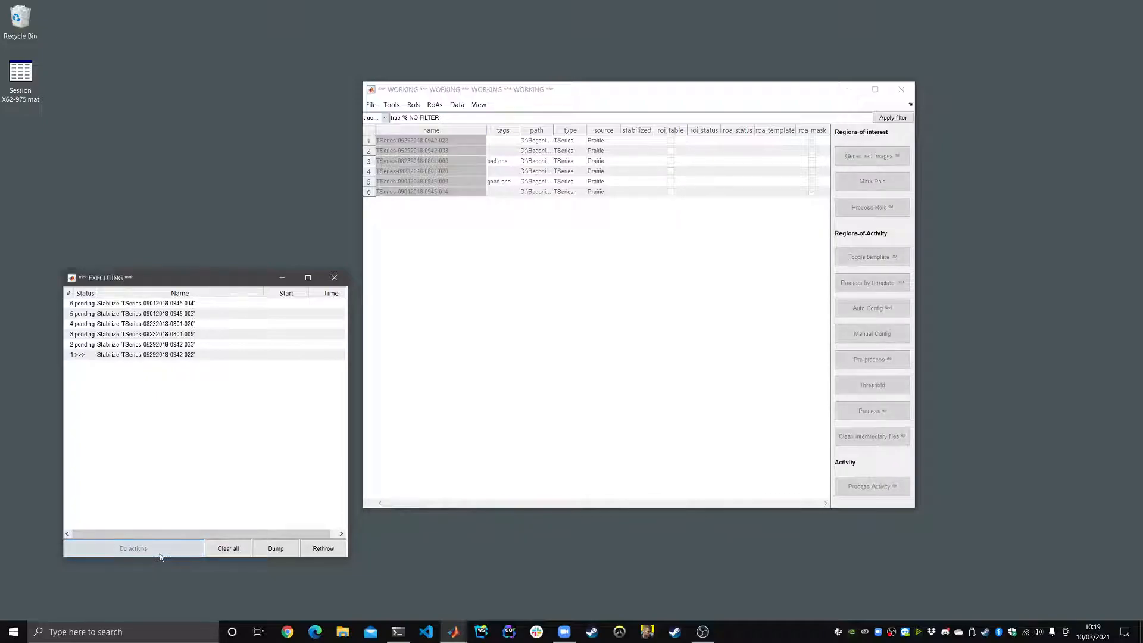
{"action": "left_click", "coordinate": [79, 354]}
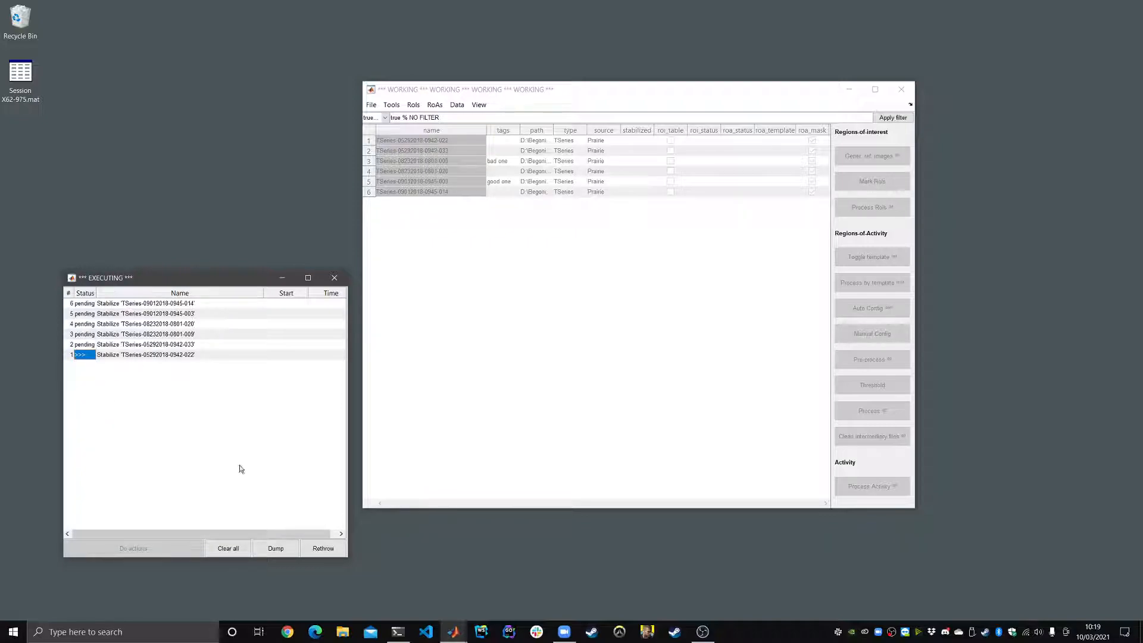